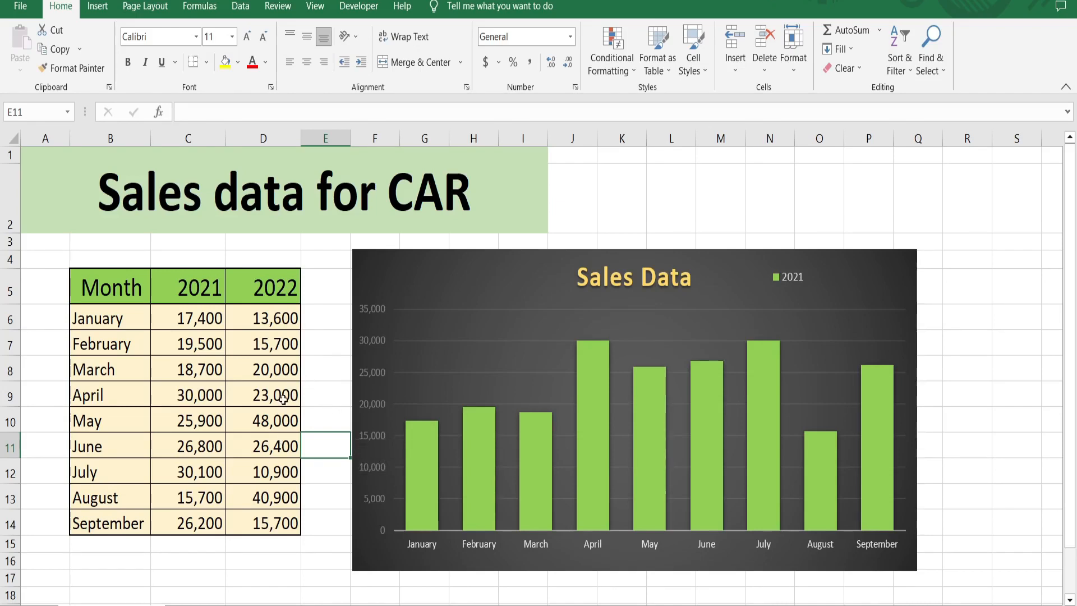
Step: Add a series named 2022 with values from D6:D14 to the Sales Data chart's data source
left_click(477, 412)
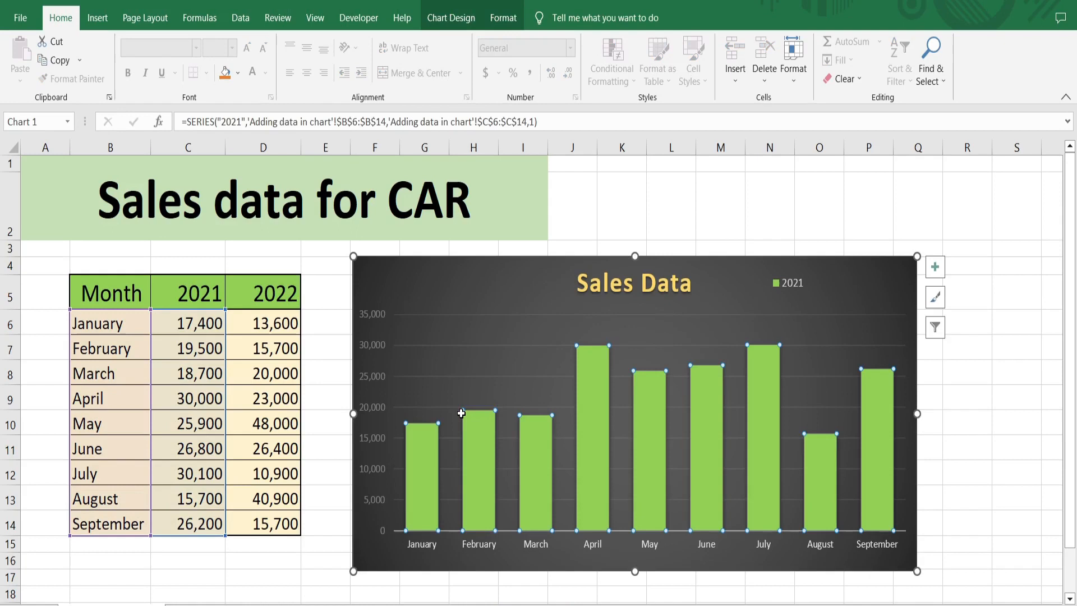
right_click(460, 408)
left_click(504, 476)
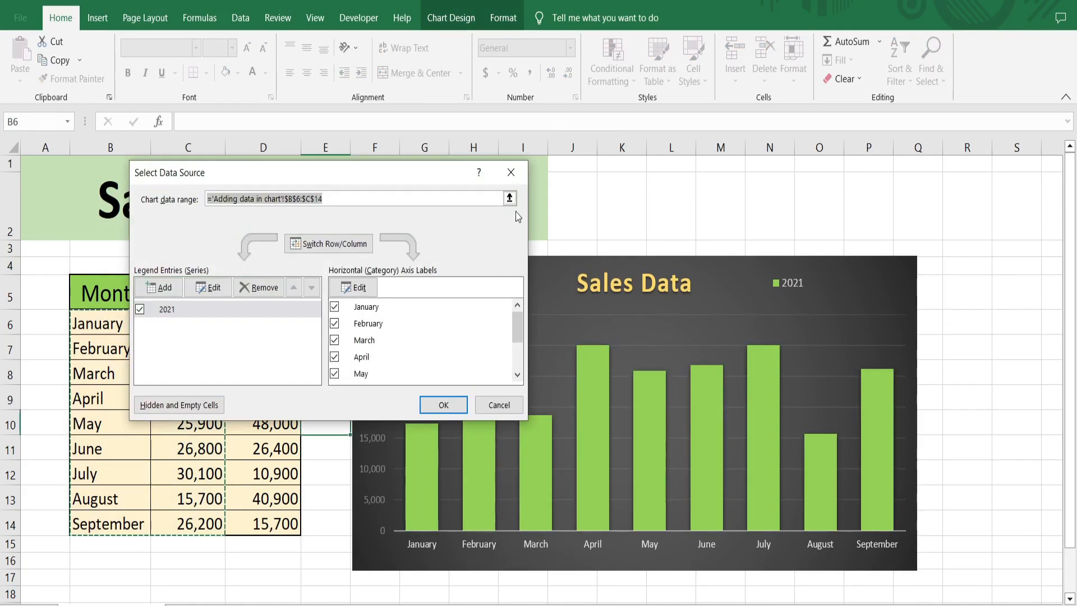
left_click(168, 287)
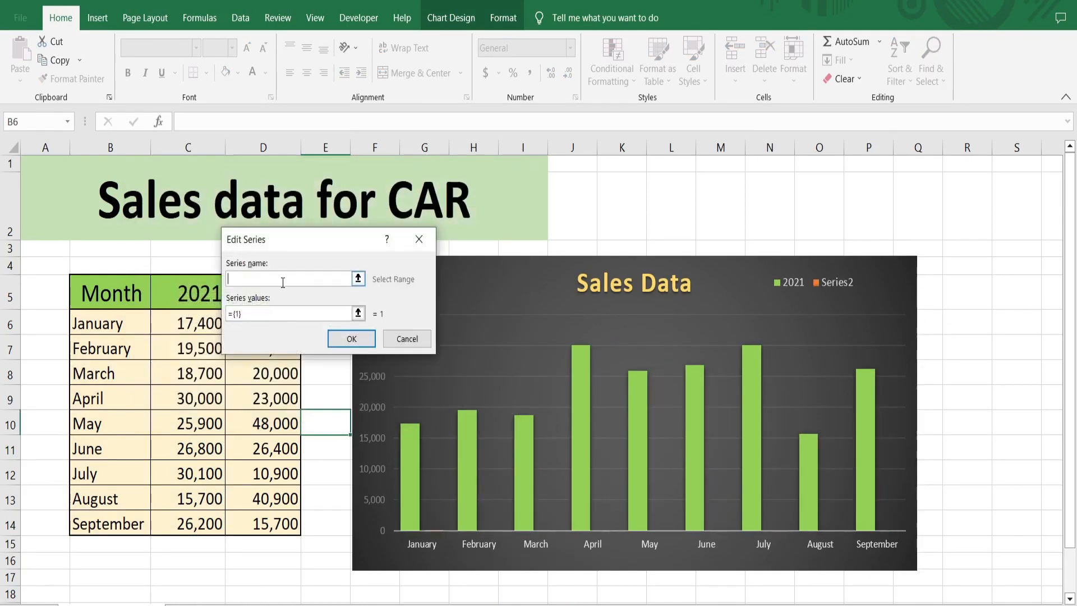
type("2022")
left_click(358, 313)
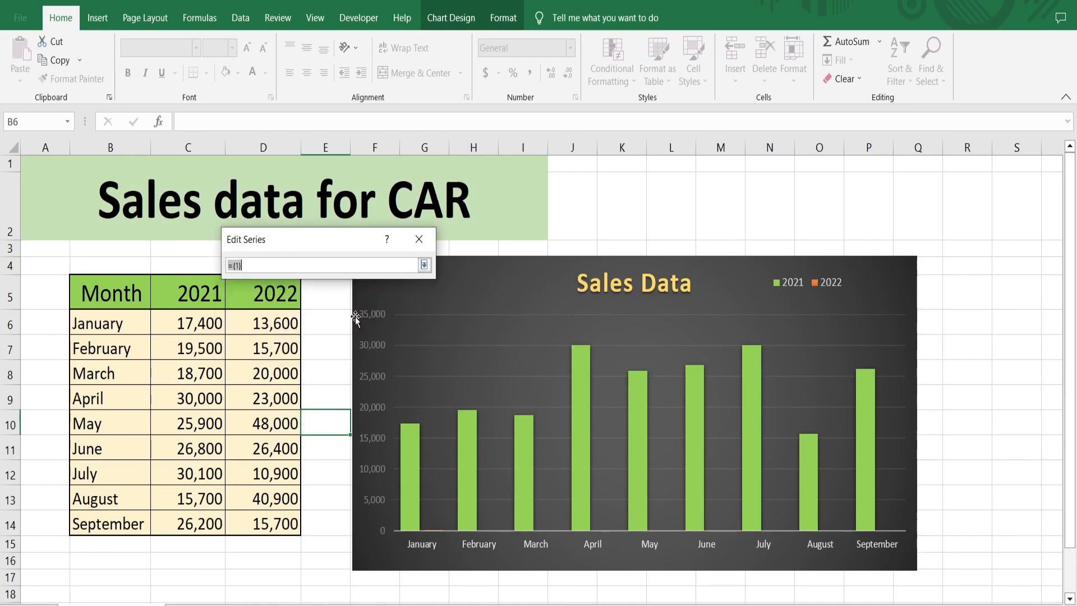
left_click_drag(278, 311, 283, 530)
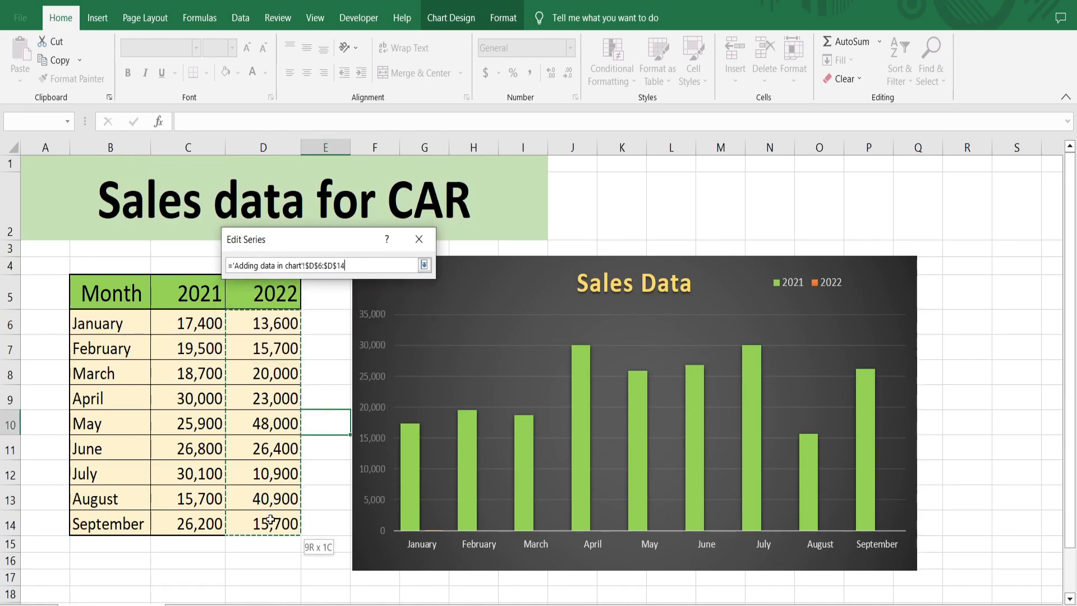
left_click(424, 264)
left_click(351, 339)
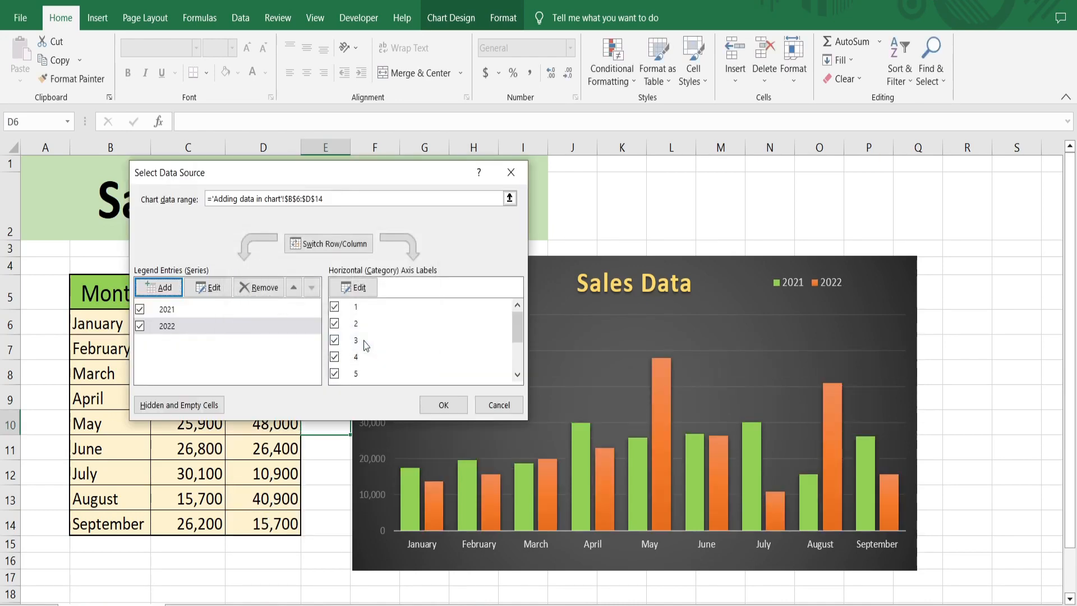
left_click(443, 405)
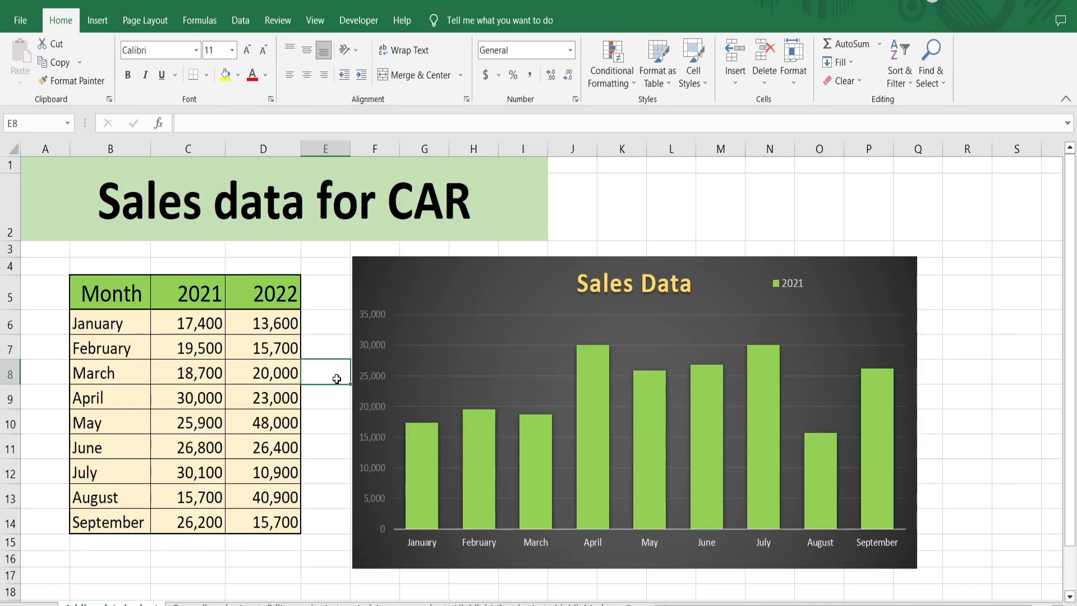
Step: Copy the 2022 sales values in D6:D14 and paste them into the Sales Data chart as a second series
left_click_drag(260, 324, 261, 522)
key("ctrl+c")
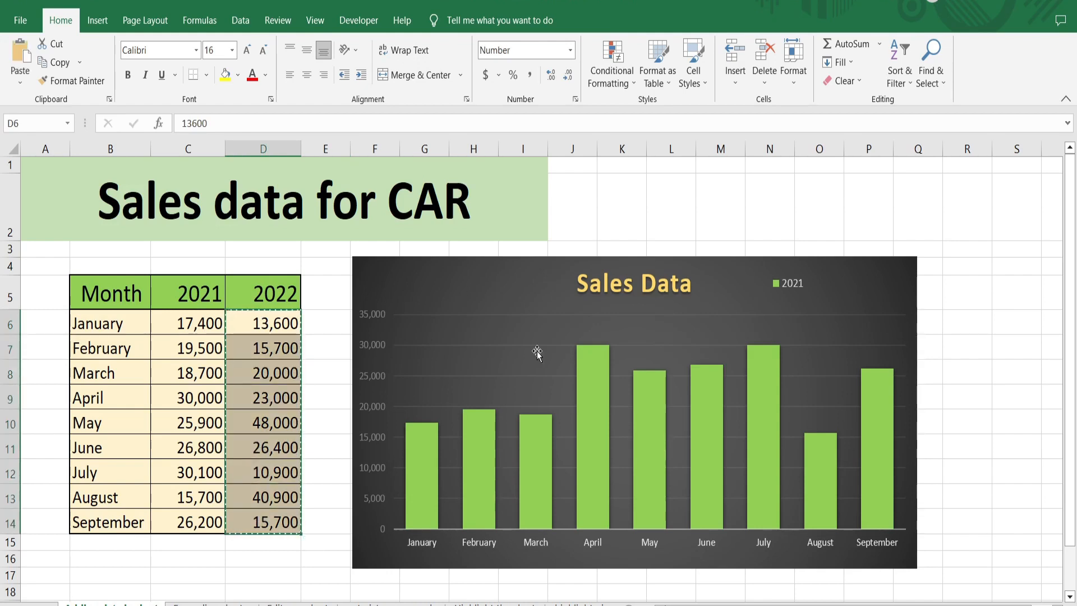
left_click(530, 359)
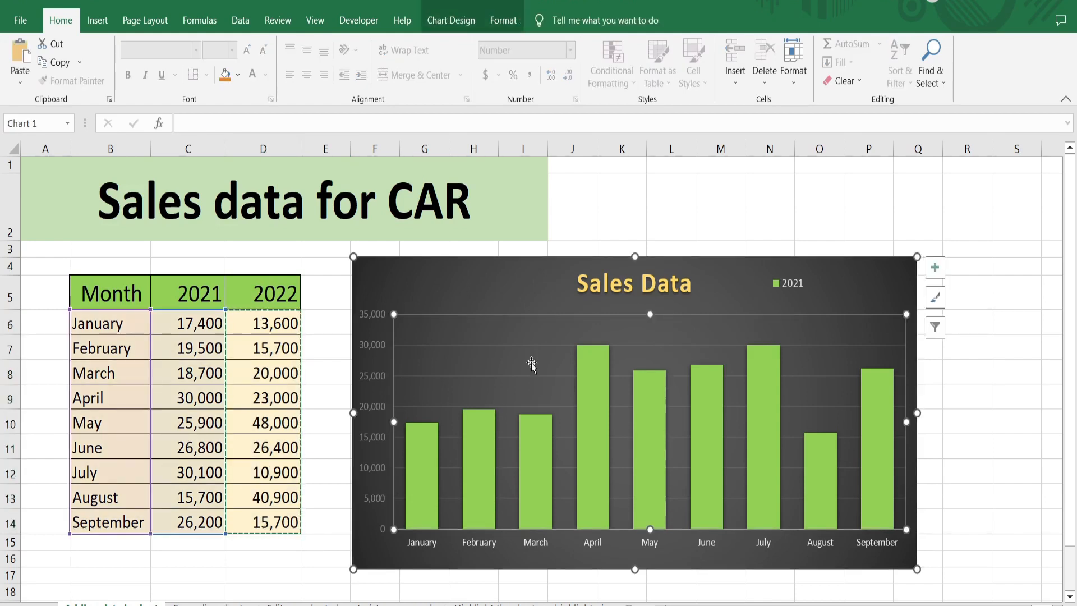
key("ctrl+v")
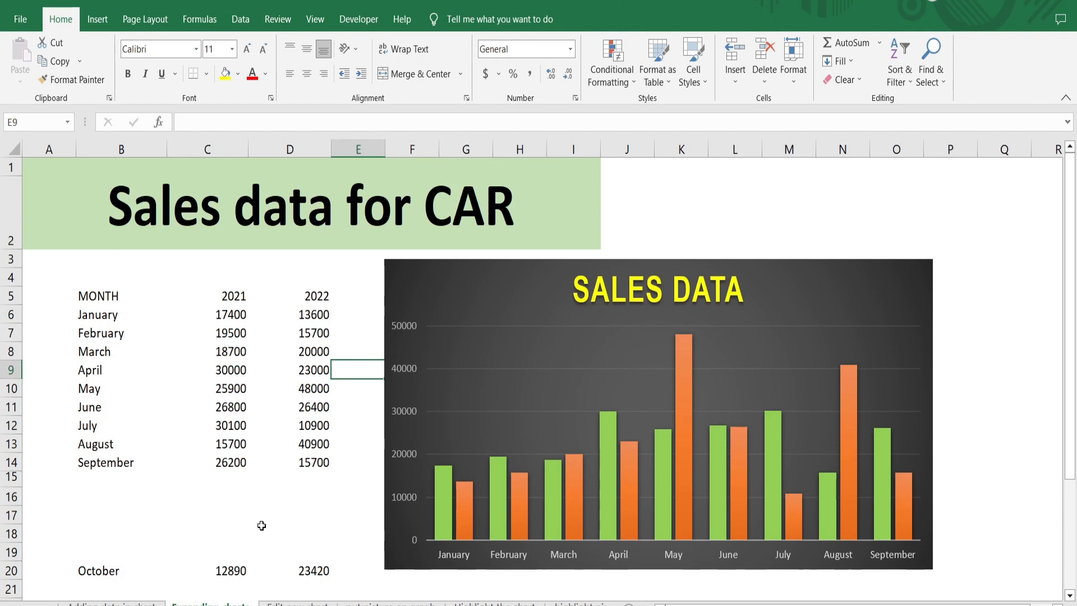
Step: Convert the monthly sales range B5:D14 into a table with headers
left_click(104, 295)
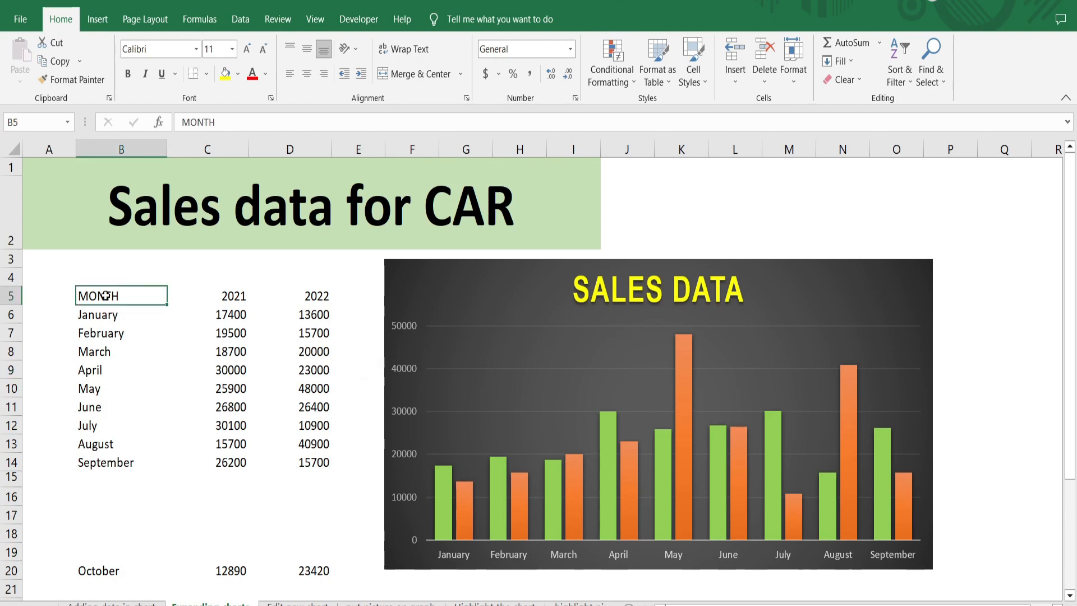
key("ctrl+a")
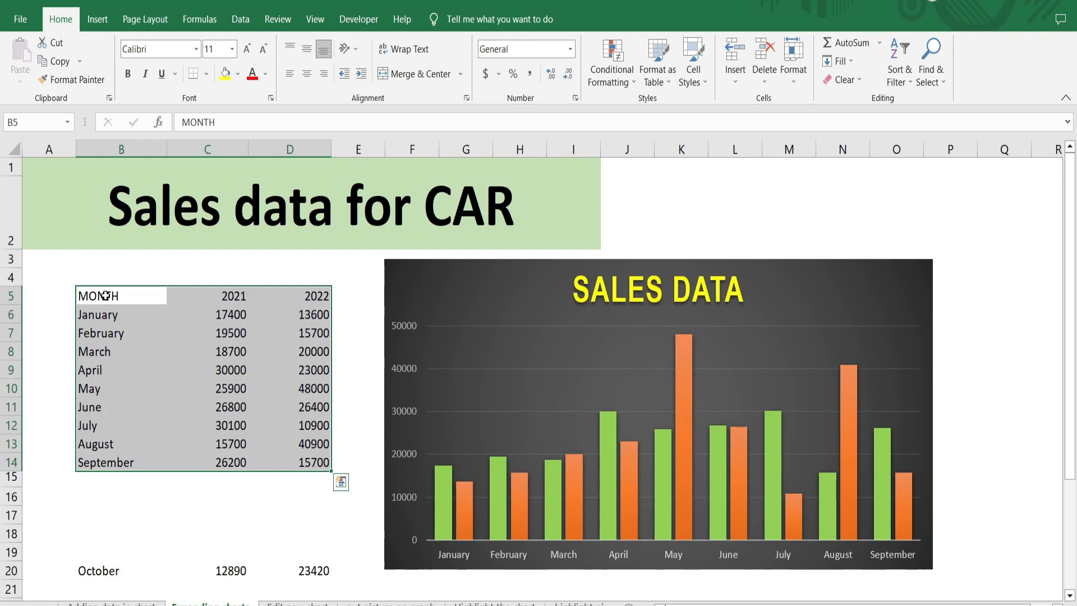
key("ctrl+t")
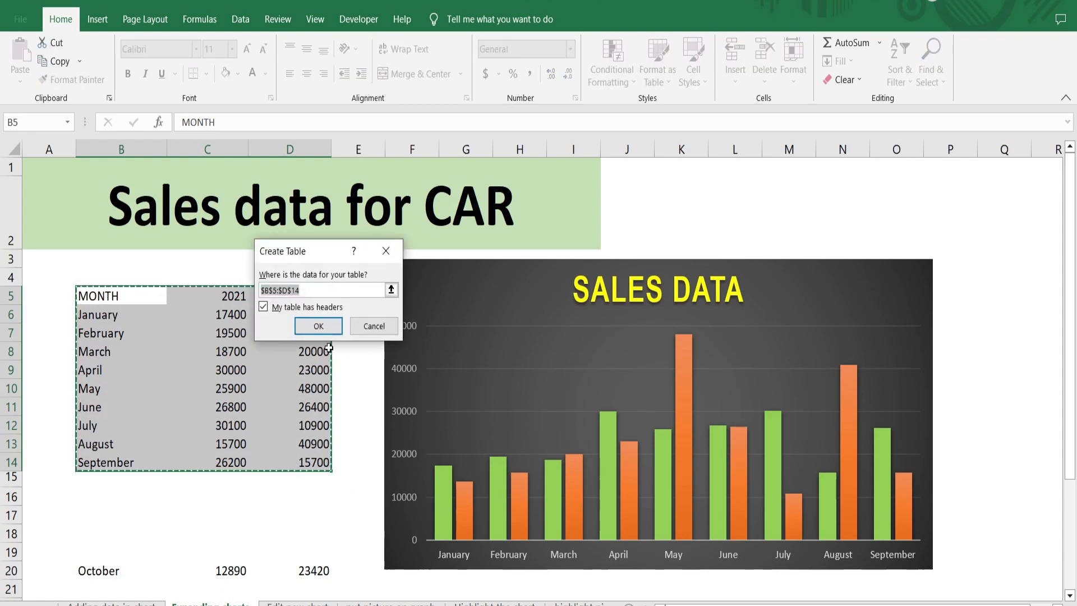
left_click(318, 326)
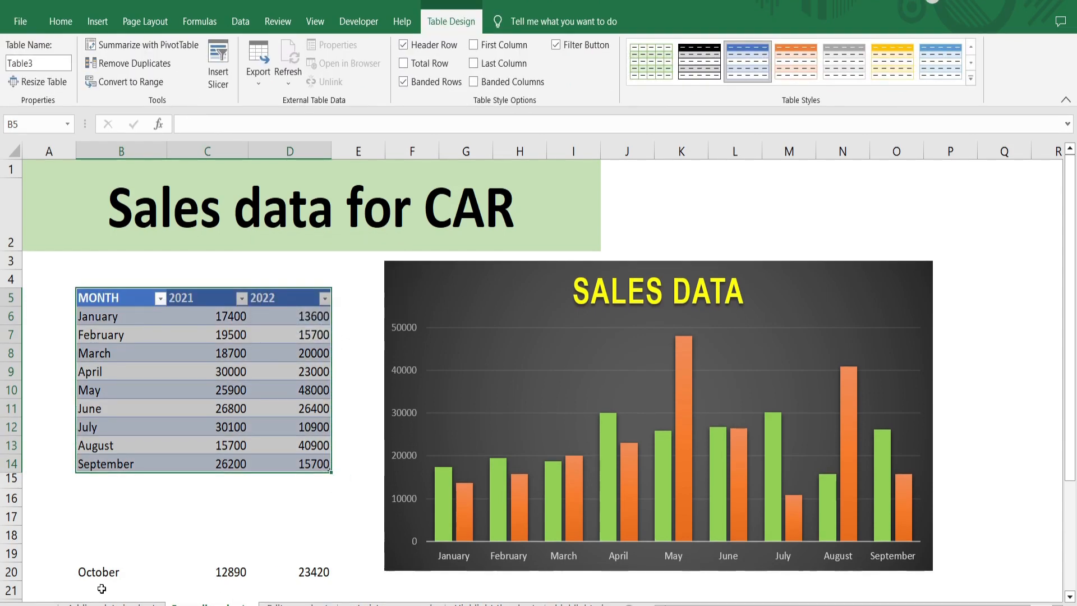
Step: Move the October data from B20:D20 to B15, directly below the September row of the table
left_click(103, 573)
key("shift+Right")
key("shift+Right")
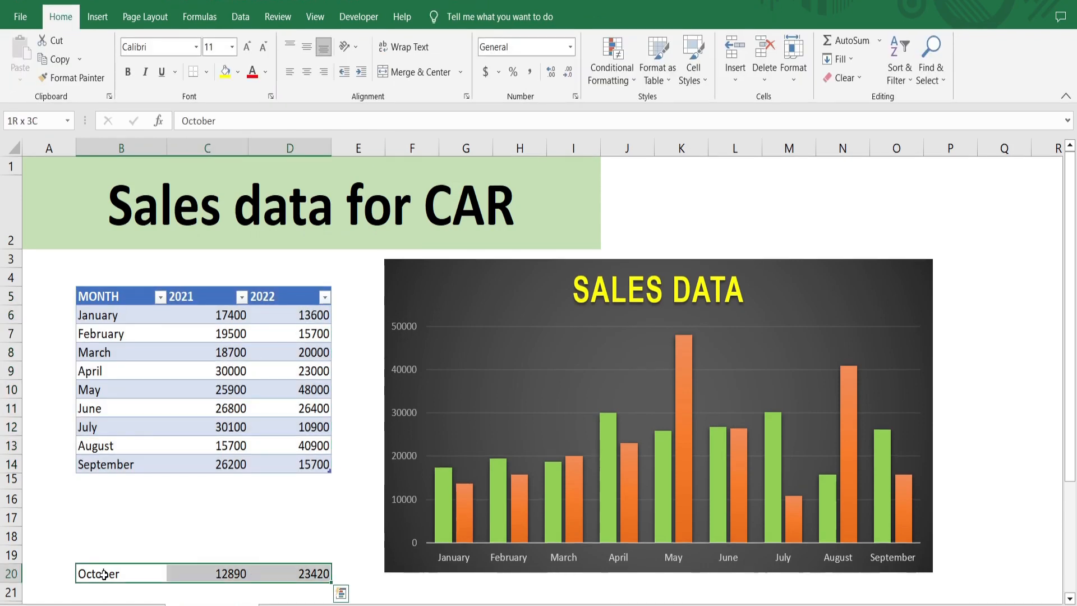
key("ctrl+x")
left_click(102, 481)
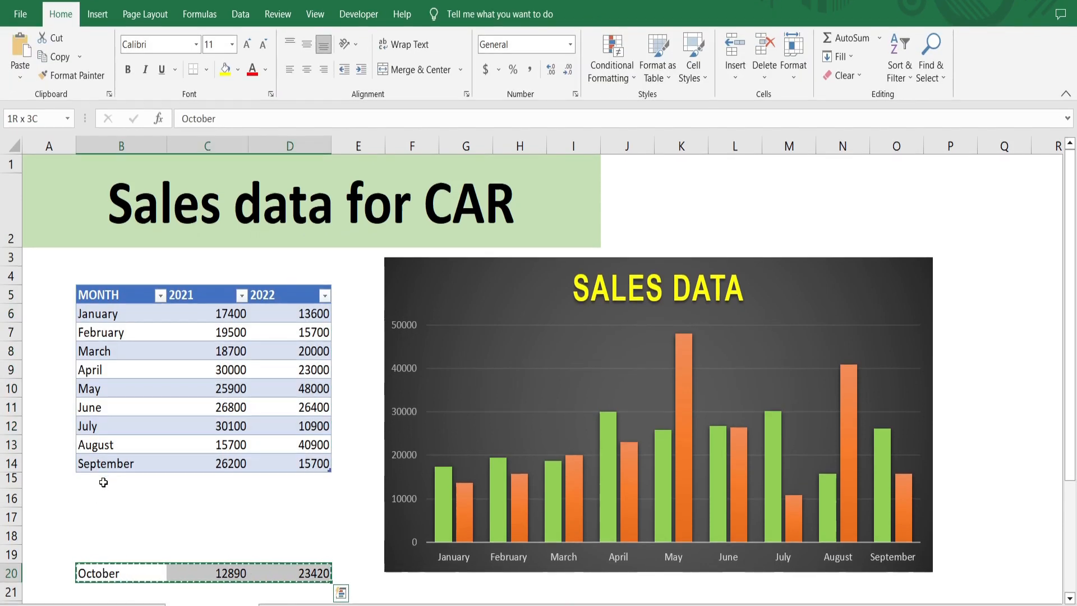
key("ctrl+v")
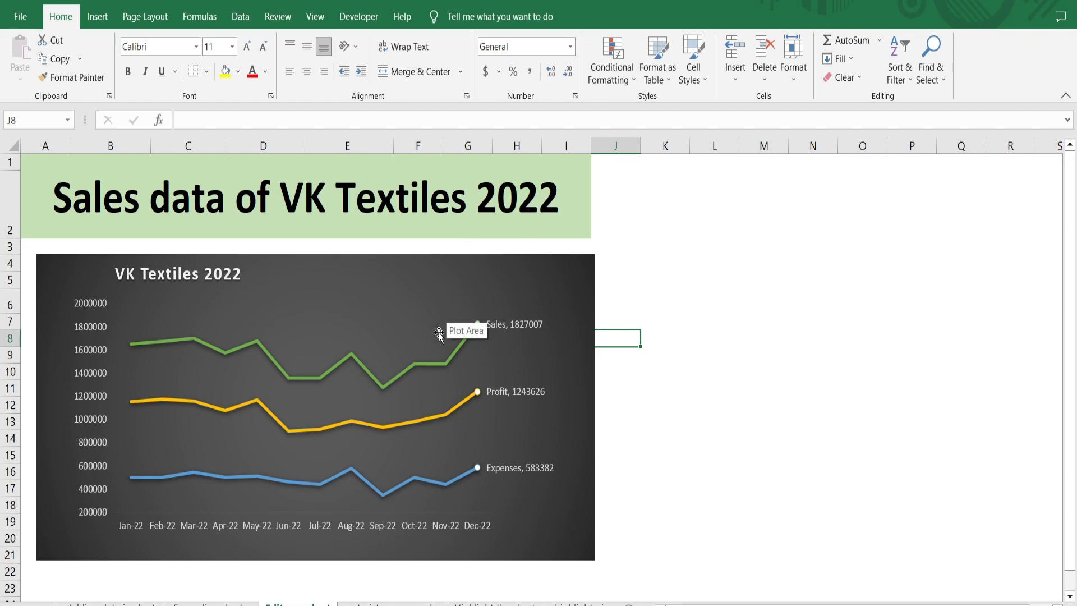
Step: Filter the Expenses series out of the VK Textiles 2022 line chart
mouse_move(416, 359)
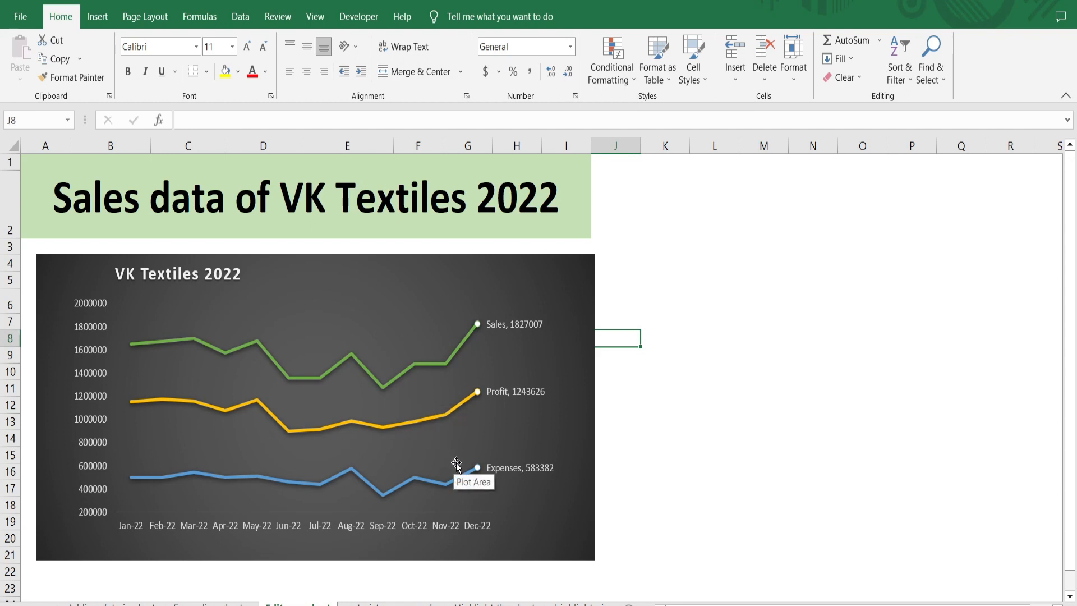
left_click(514, 451)
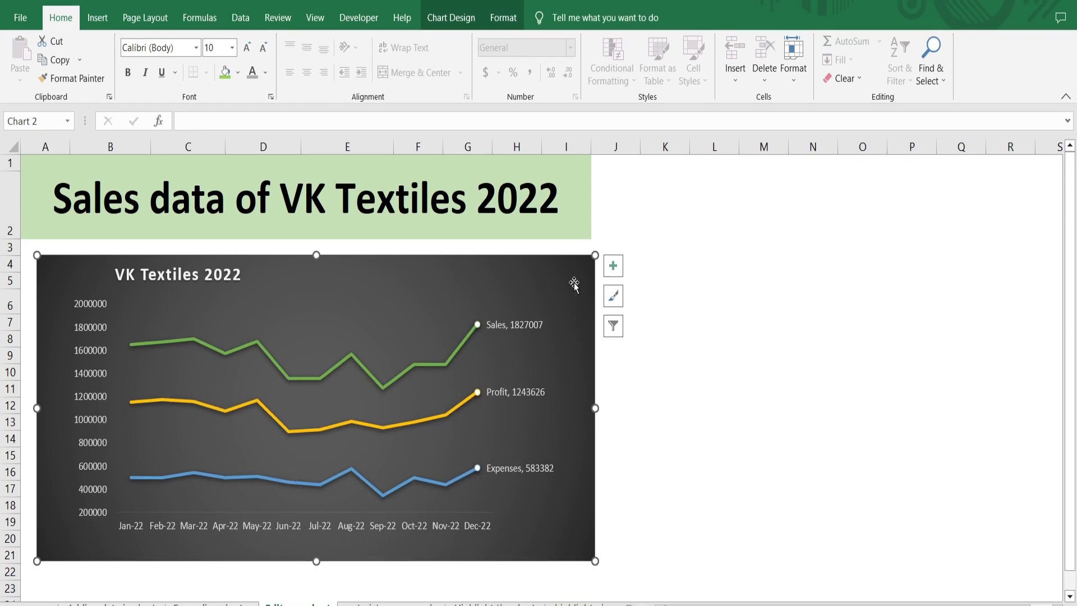
left_click(614, 327)
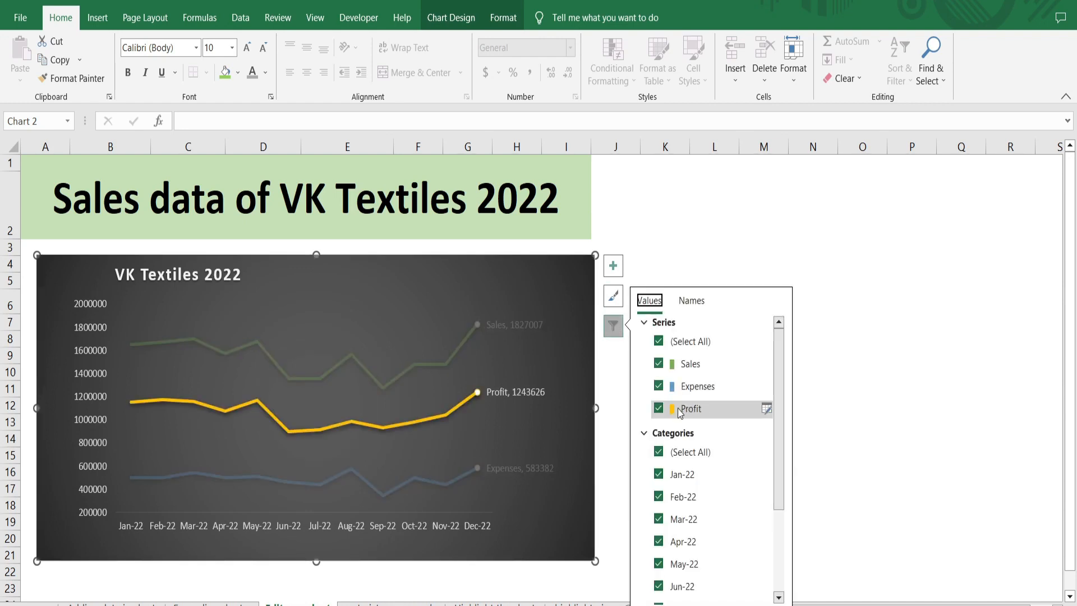
left_click(657, 386)
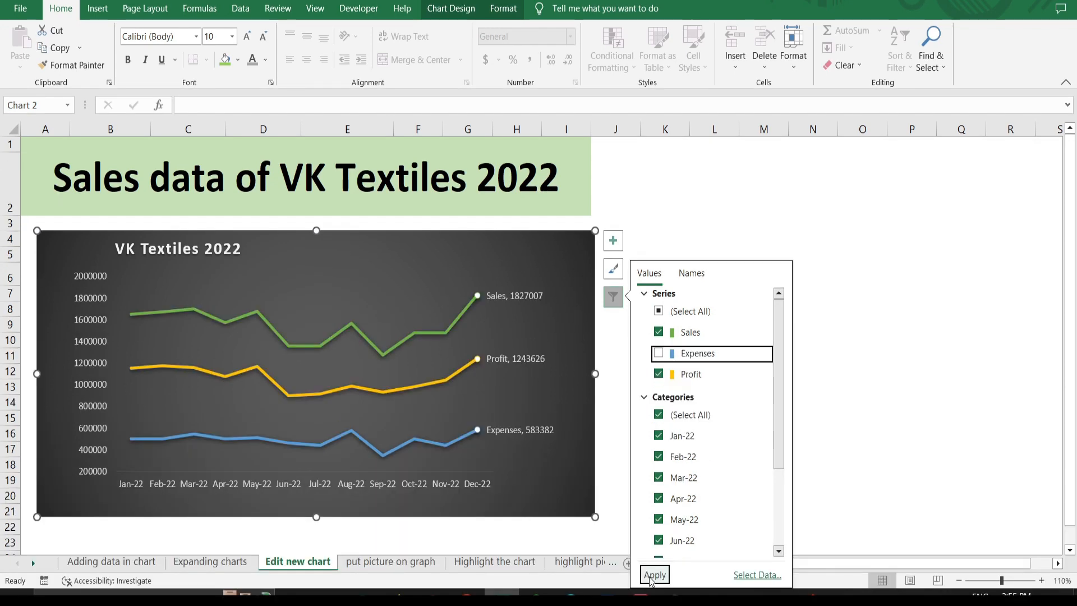
left_click(653, 575)
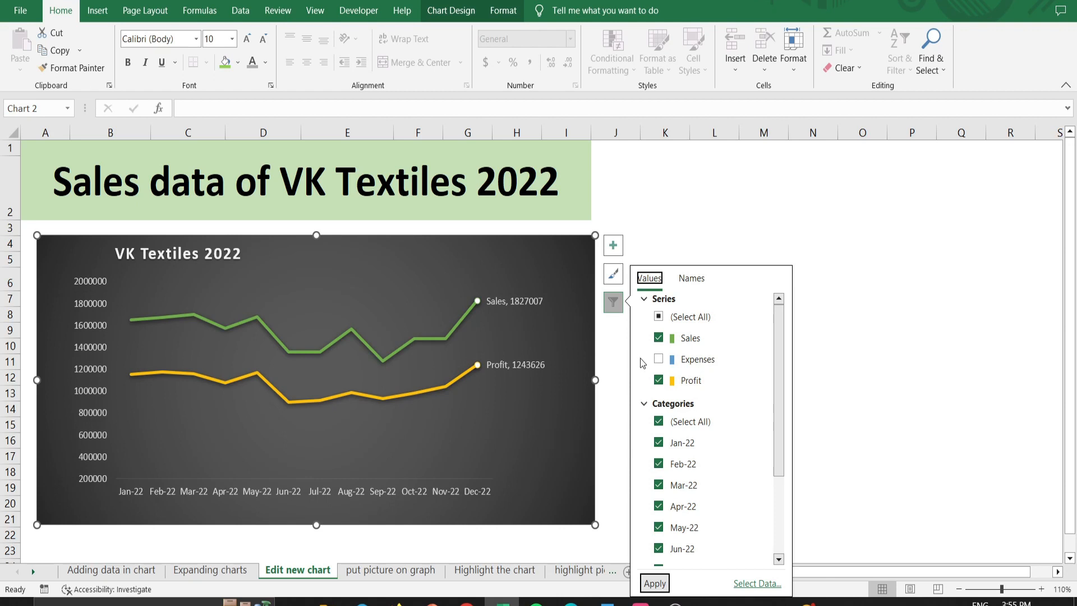
Step: Restore the Expenses series in the chart filter of the VK Textiles 2022 chart
left_click(659, 358)
left_click(653, 583)
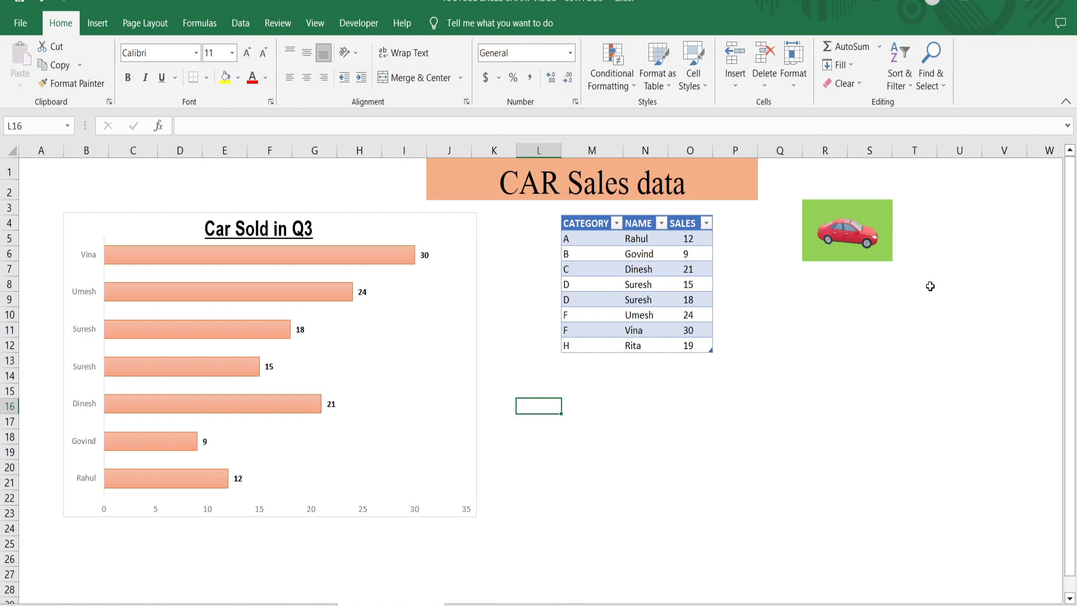
Step: Copy the red car 3D model and paste it as the fill of all bars in the Car Sold in Q3 chart
left_click(848, 238)
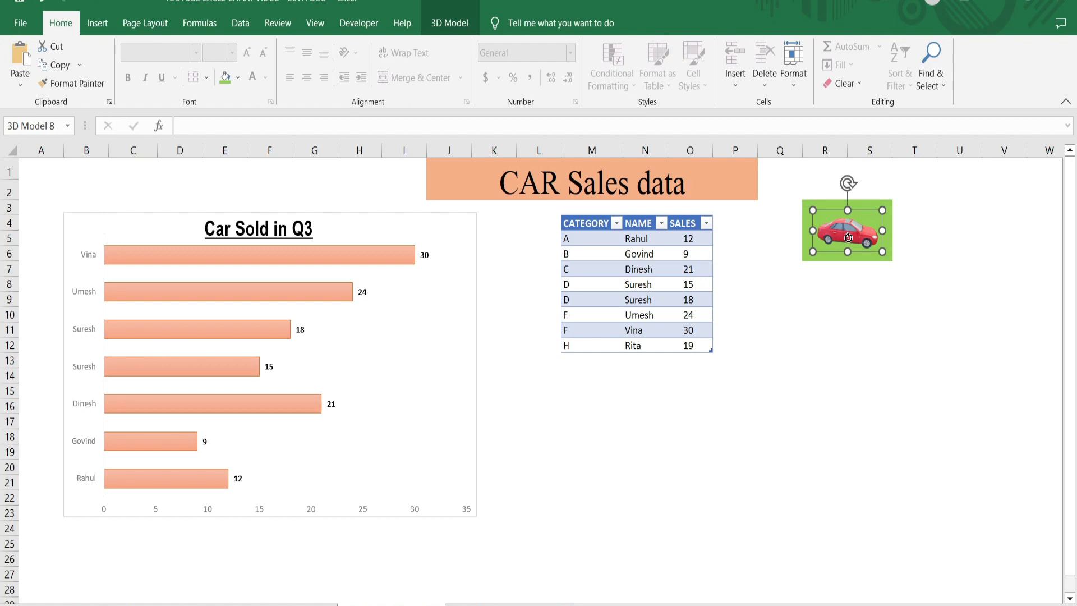
left_click(298, 258)
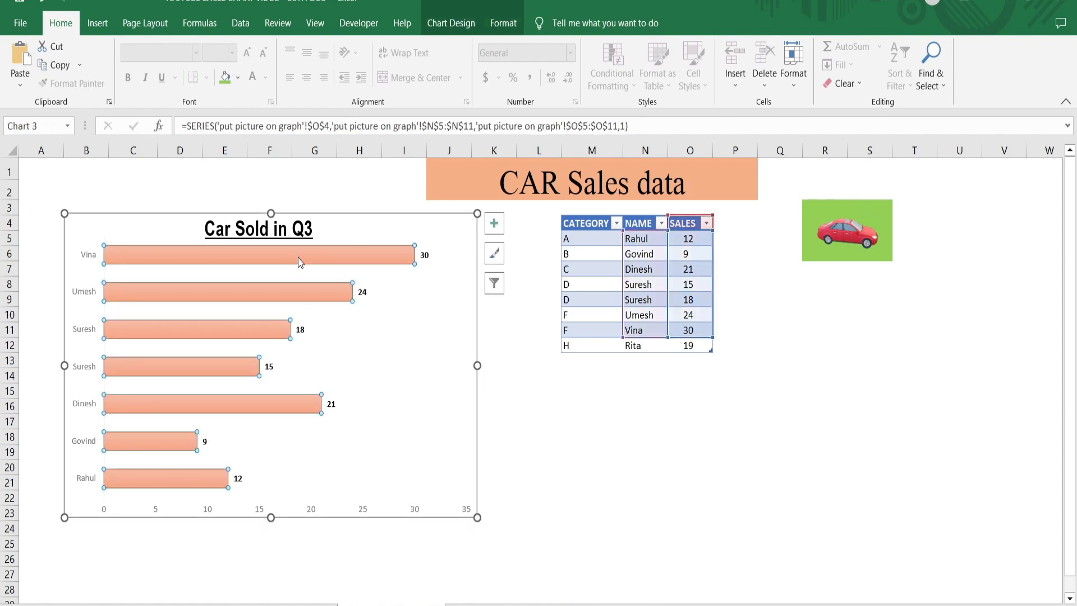
key("ctrl+v")
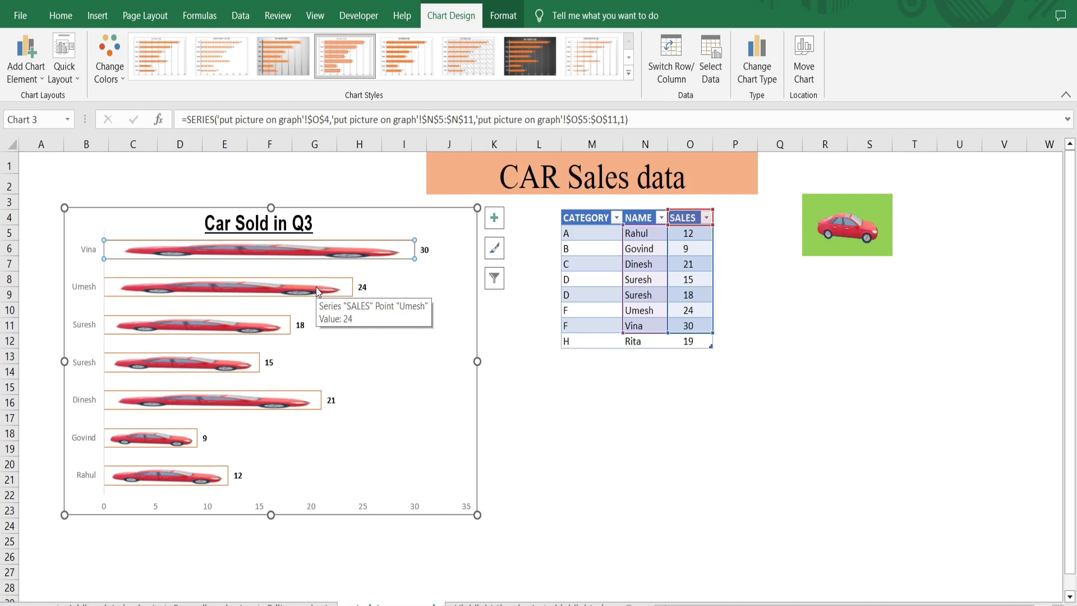
Step: Set the picture fill of the chart's topmost bar to Stack and Scale with, using 2 units per picture
key("ctrl+1")
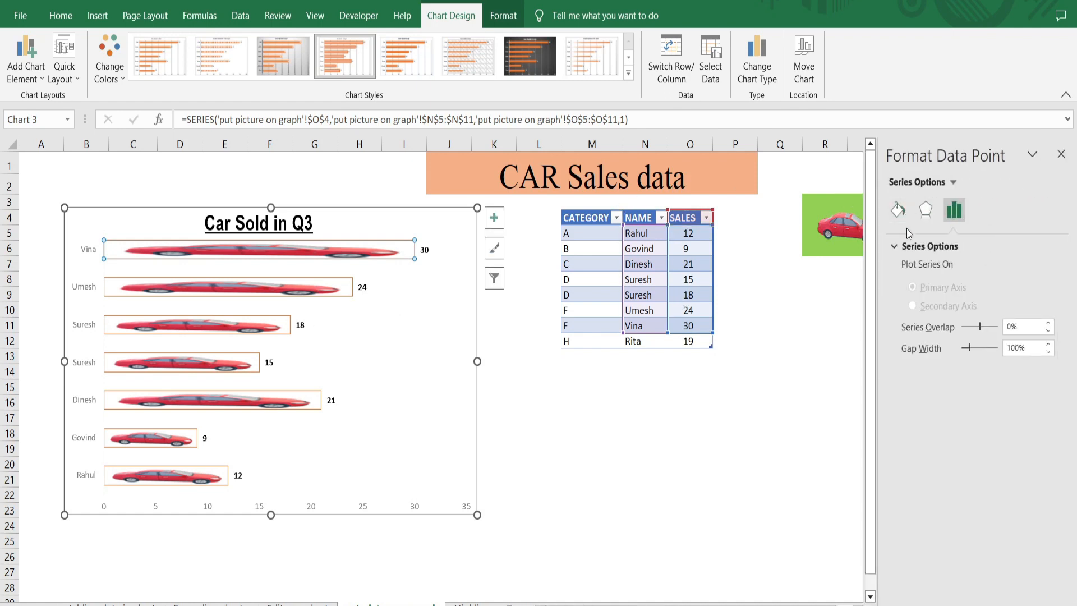
left_click(897, 209)
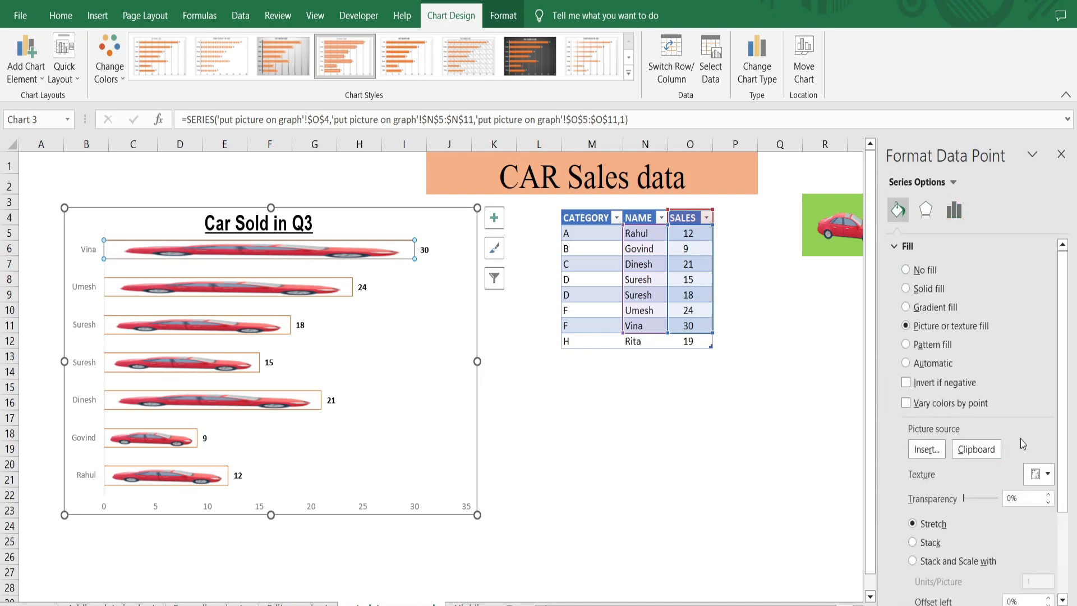
left_click_drag(1064, 419, 1060, 440)
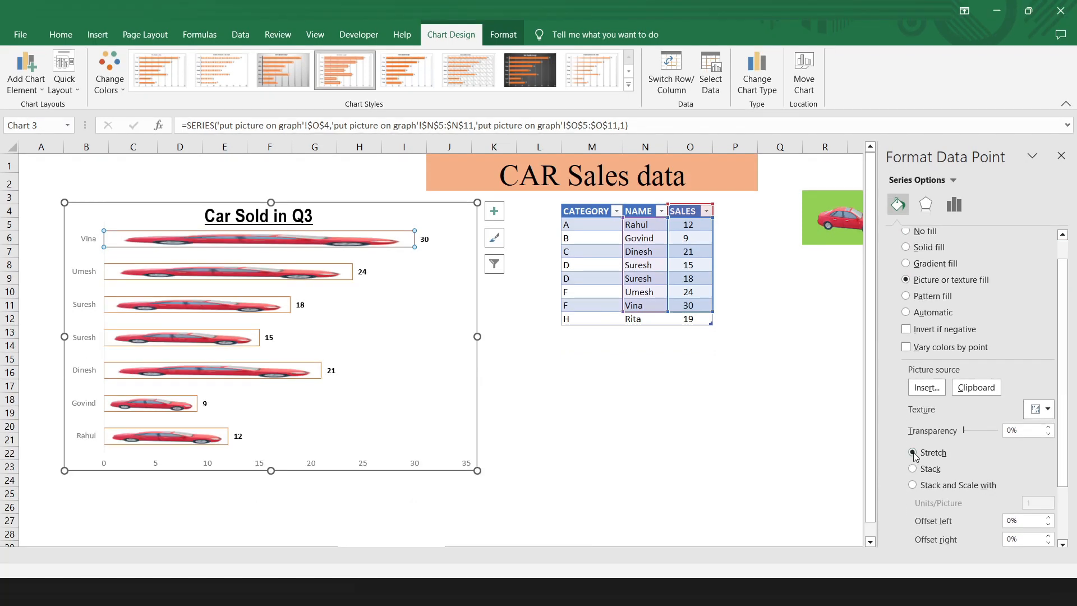
left_click(913, 485)
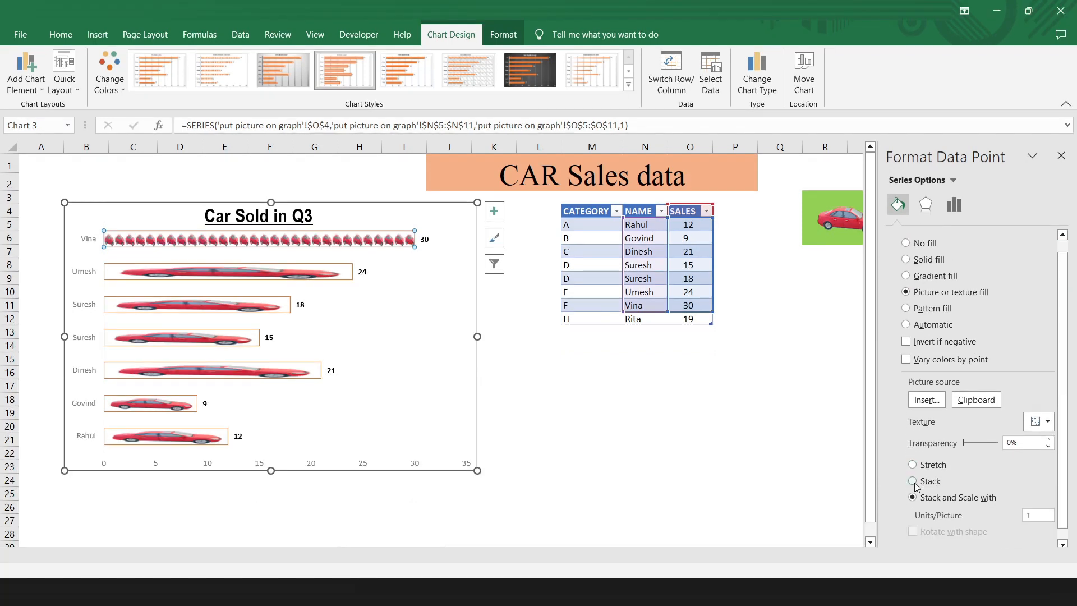
left_click(1032, 515)
type("2")
key("Return")
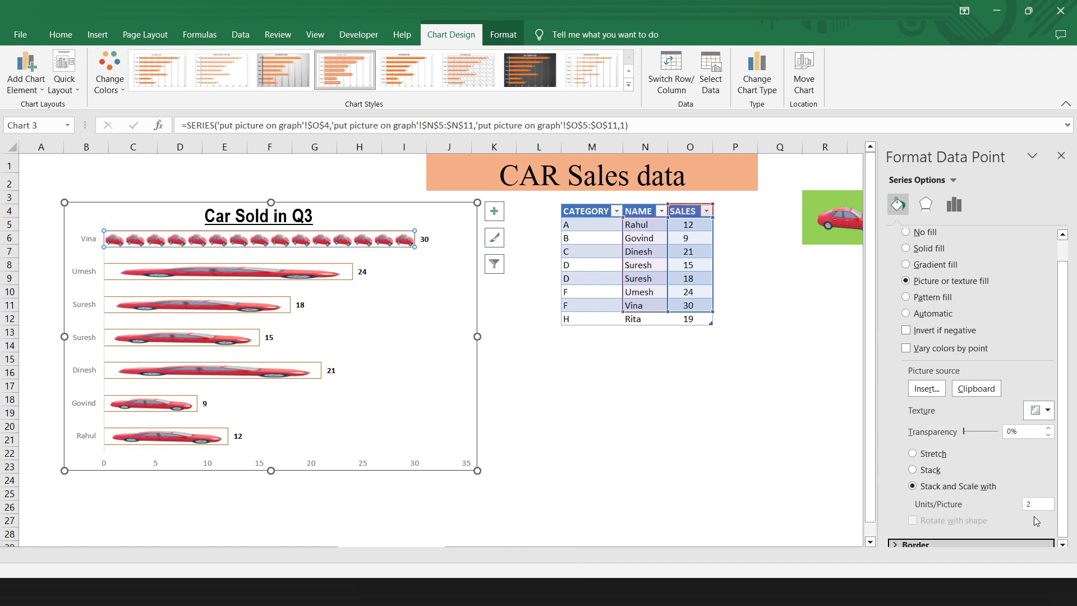
Step: Set the whole bar series' picture fill to Stack and Scale with and open its units per picture value for editing
left_click(323, 275)
left_click(336, 308)
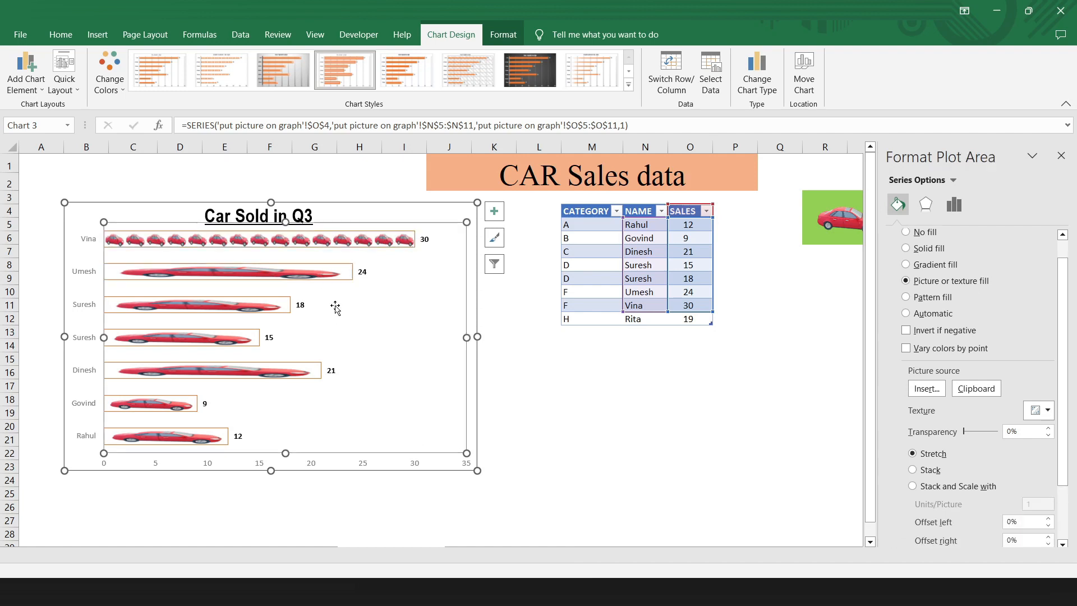
left_click(280, 307)
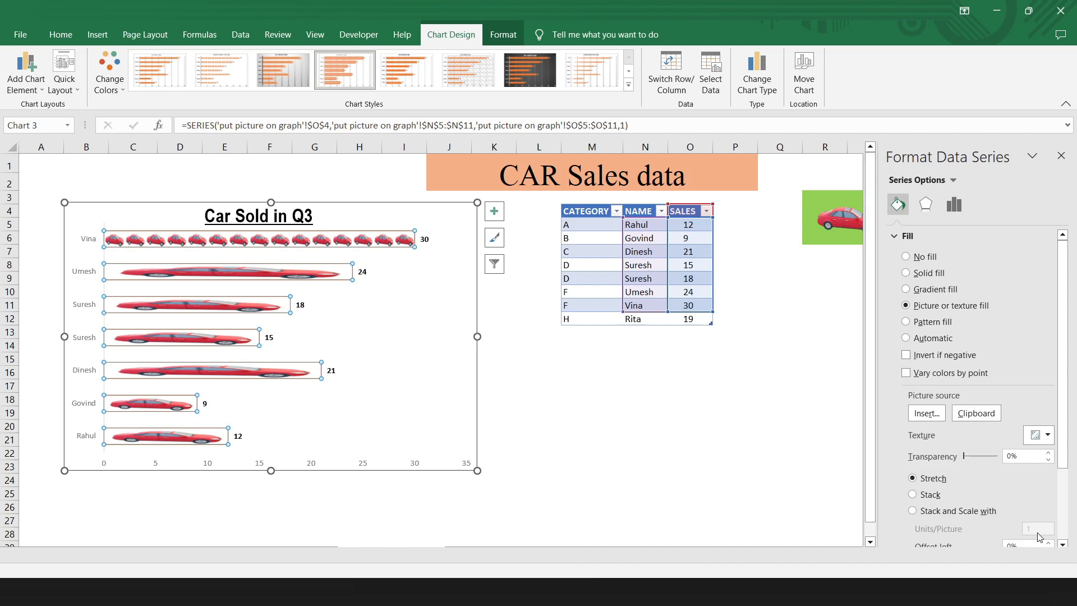
left_click(972, 511)
left_click(1039, 529)
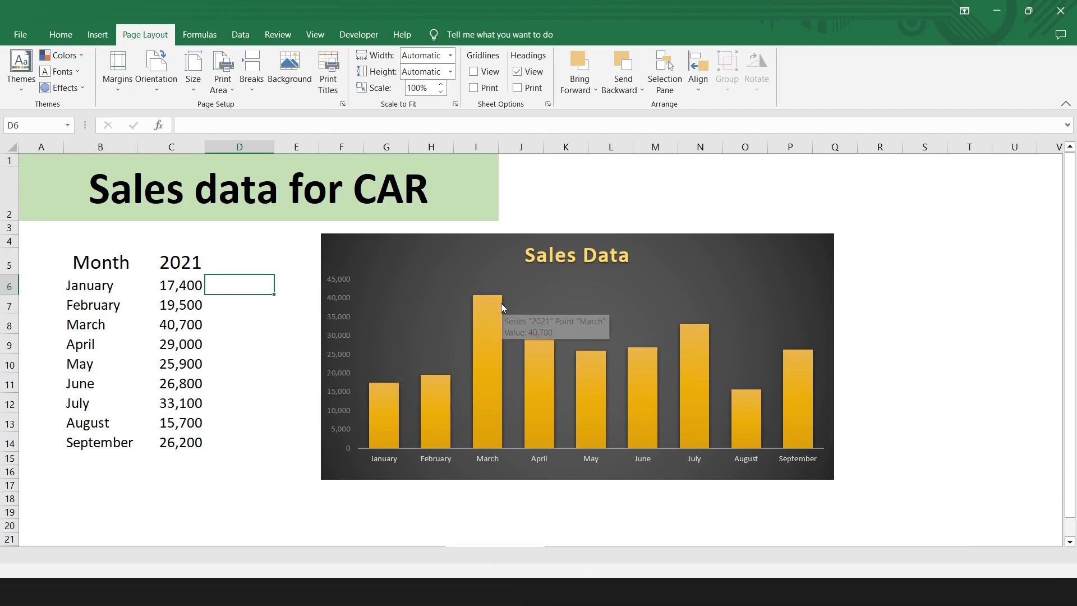
mouse_move(502, 322)
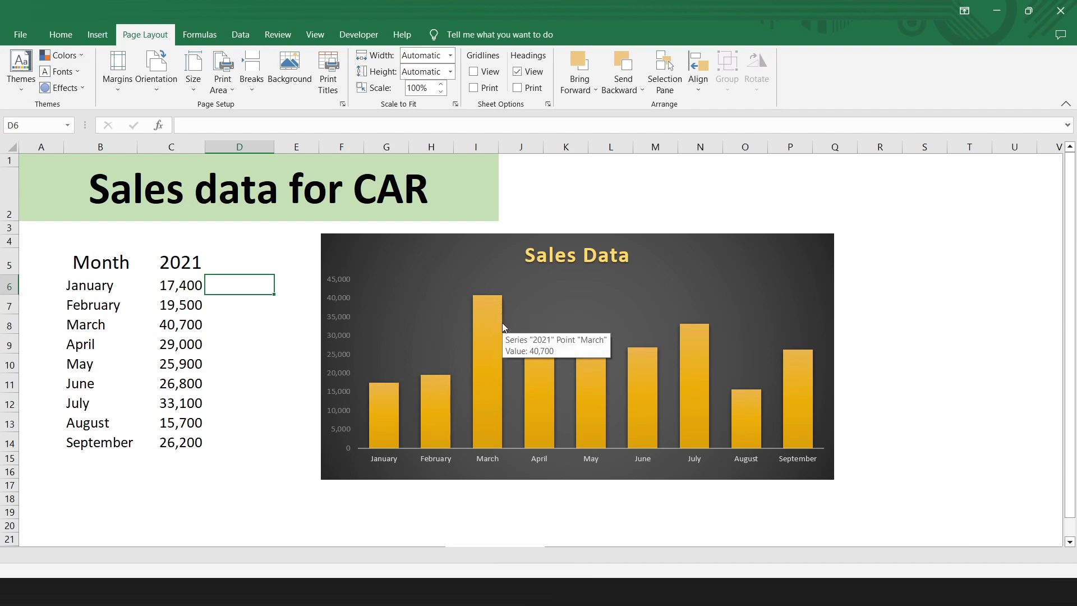
Step: Fill only the March bar of the Sales Data chart with the standard light green color
left_click(502, 322)
left_click(493, 323)
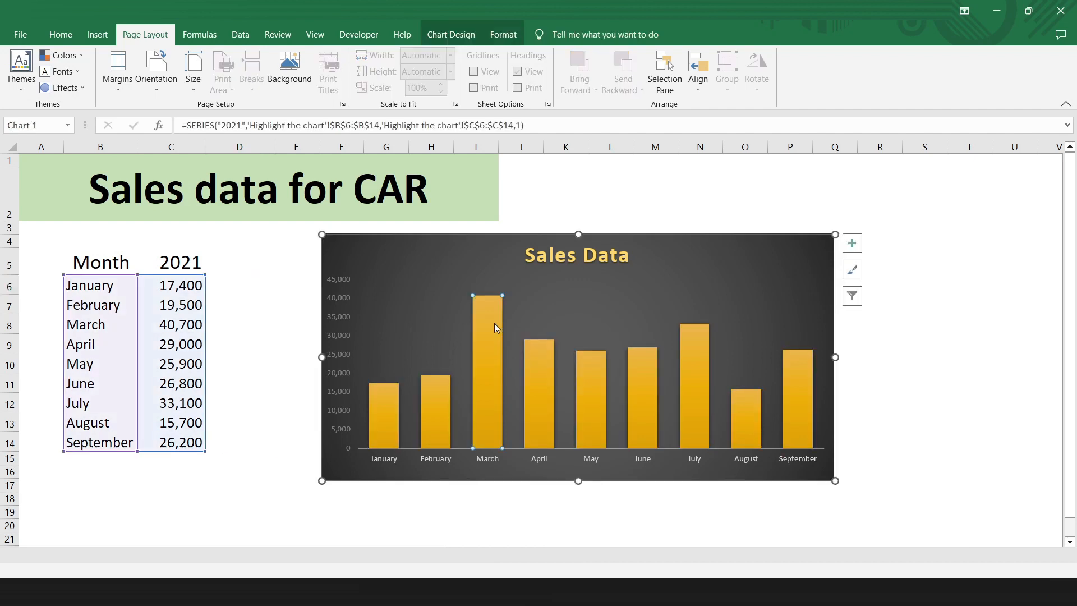
left_click(503, 34)
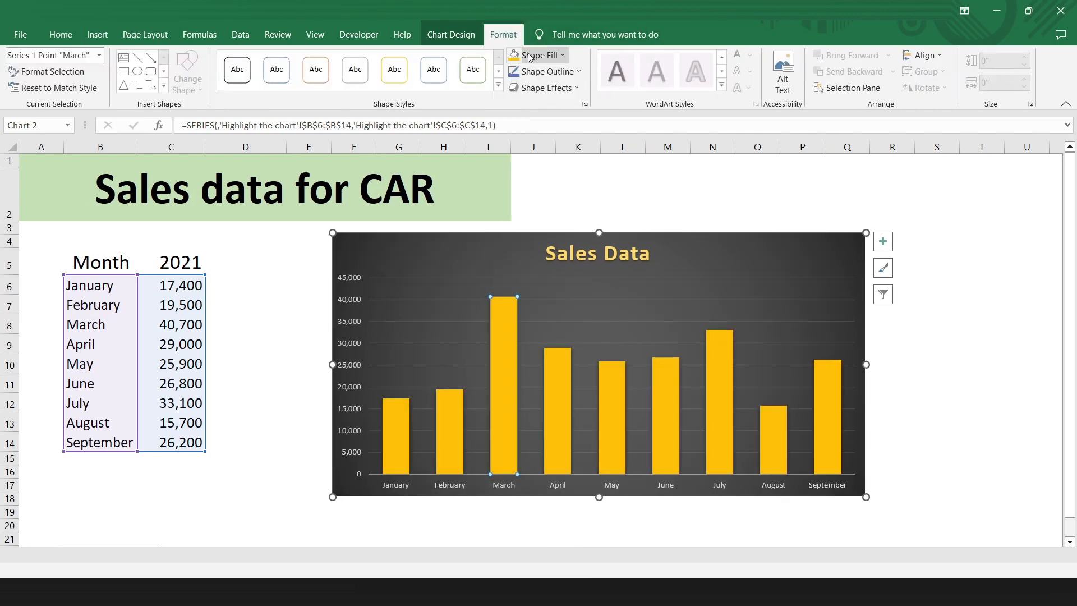
left_click(529, 57)
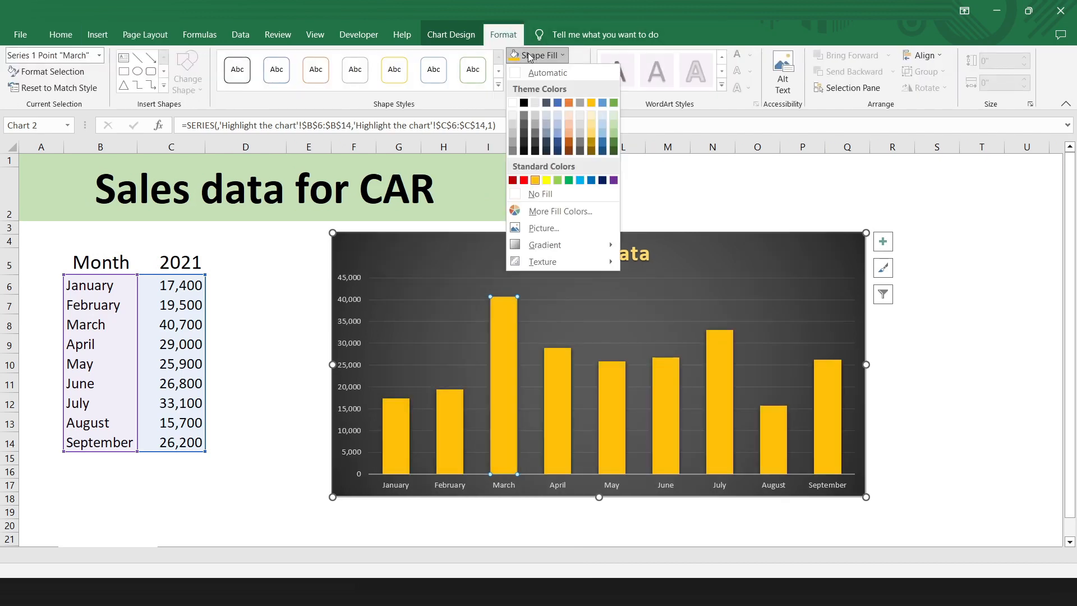
left_click(558, 180)
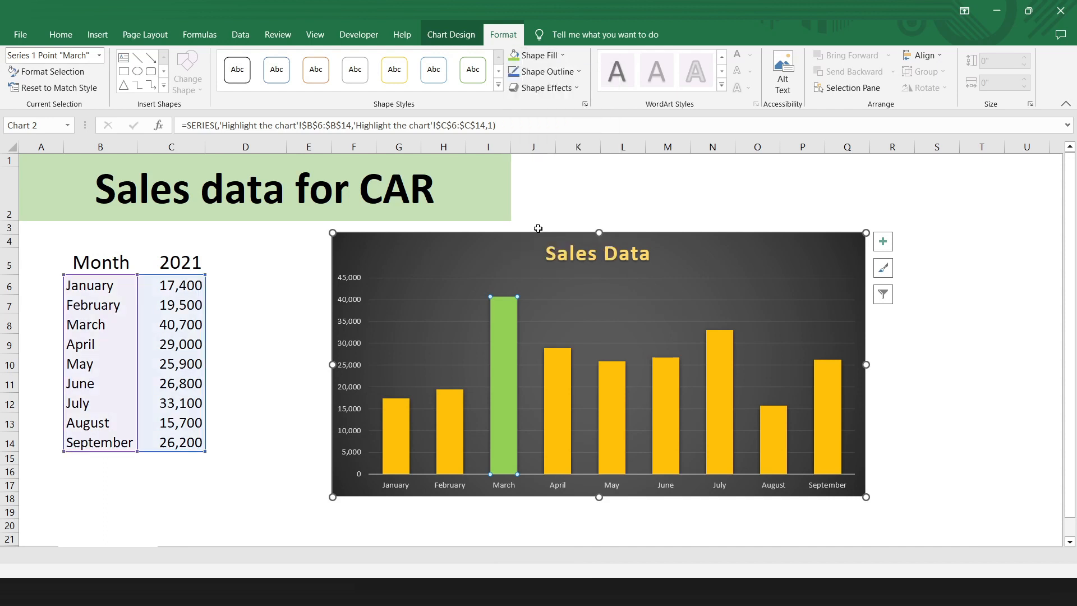
mouse_move(508, 334)
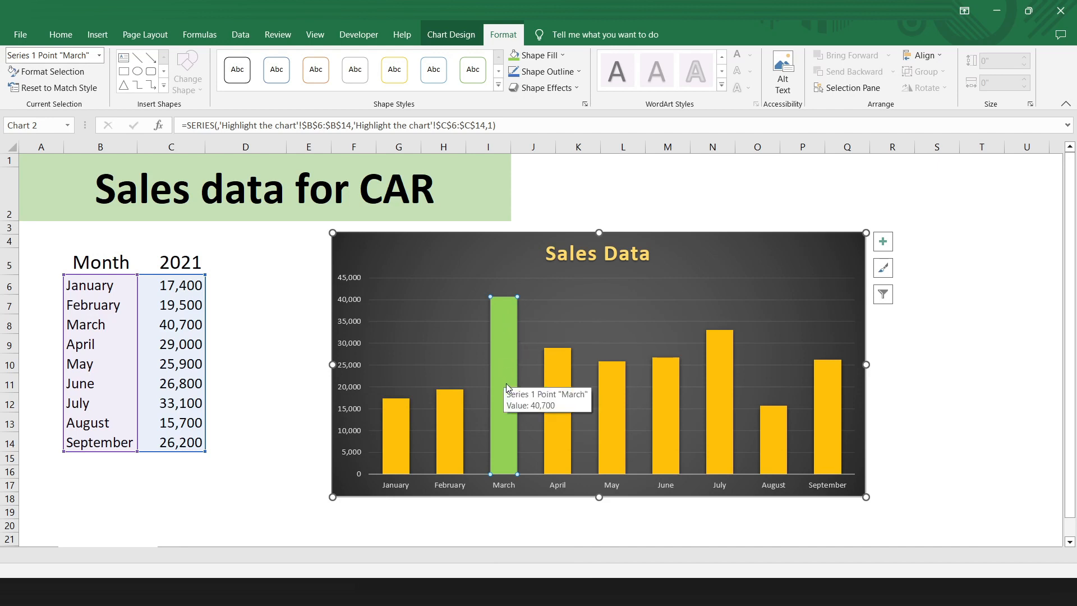
left_click(236, 348)
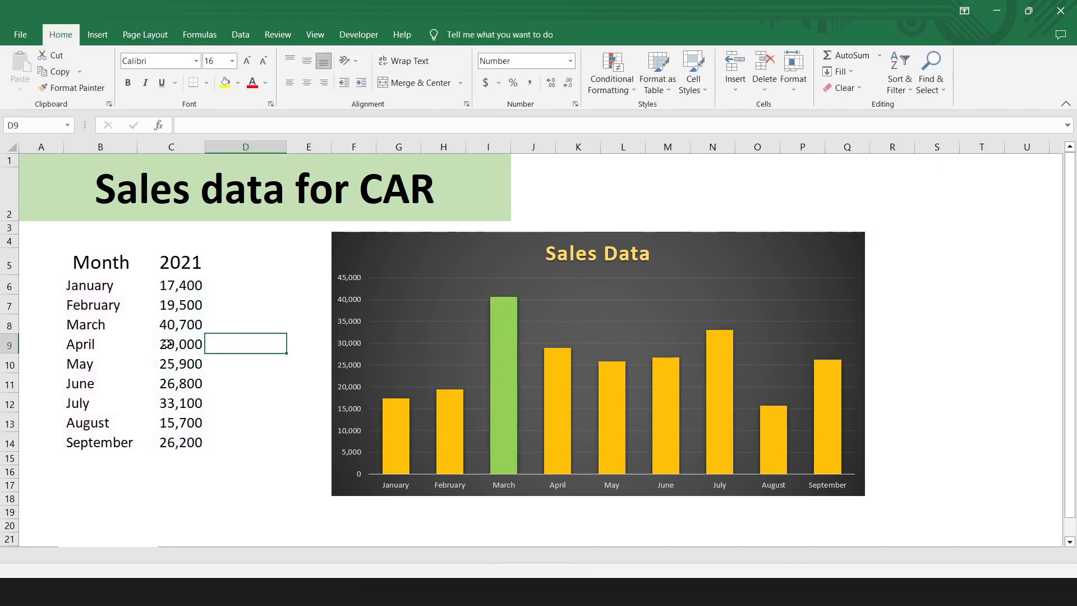
Step: Set the 2021 sales value for April to 59,000 in the sales table
double_click(168, 343)
key("BackSpace")
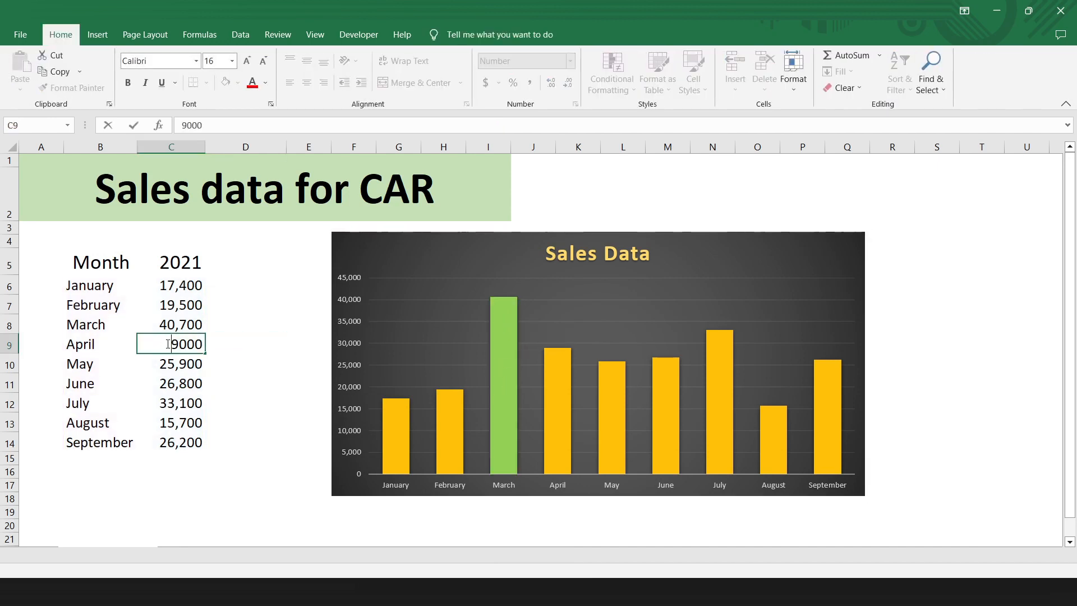
type("5")
key("Return")
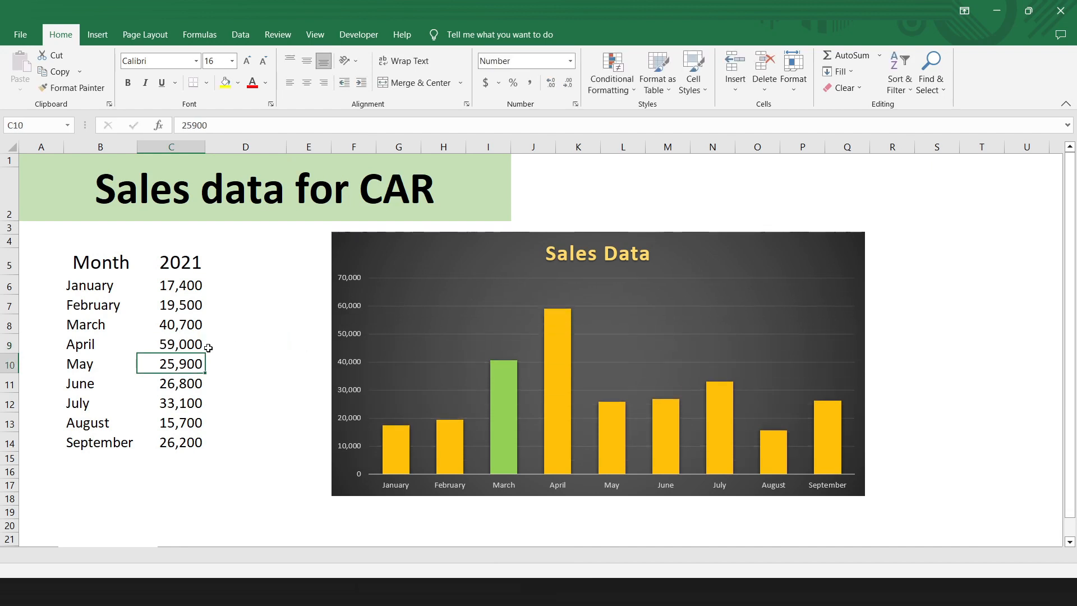
Step: Undo the April sales change and the green fill of the March bar
mouse_move(557, 406)
mouse_move(503, 404)
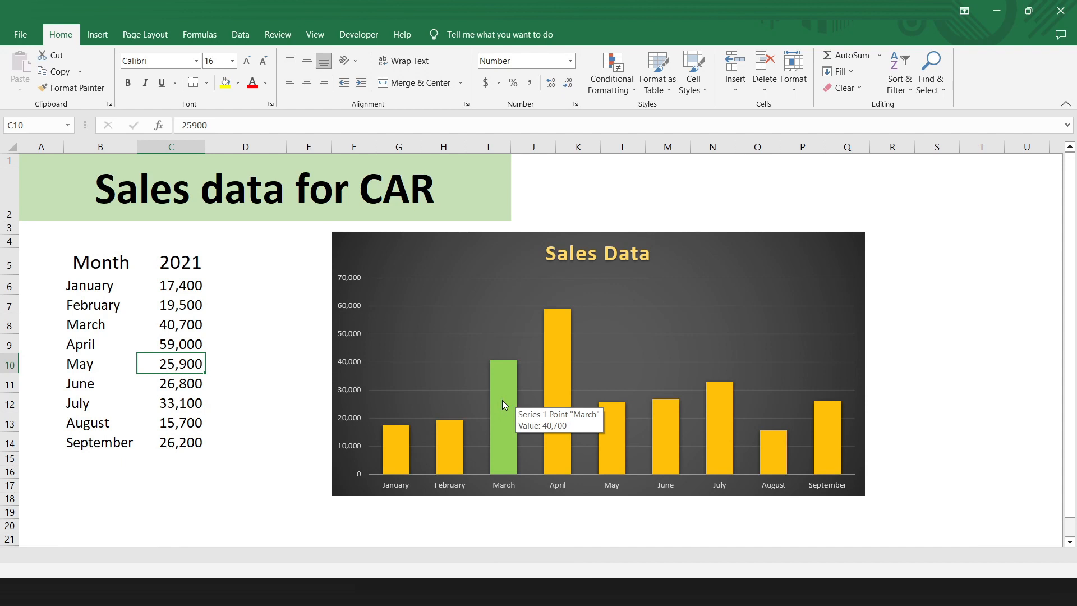
key("ctrl+z")
left_click(283, 365)
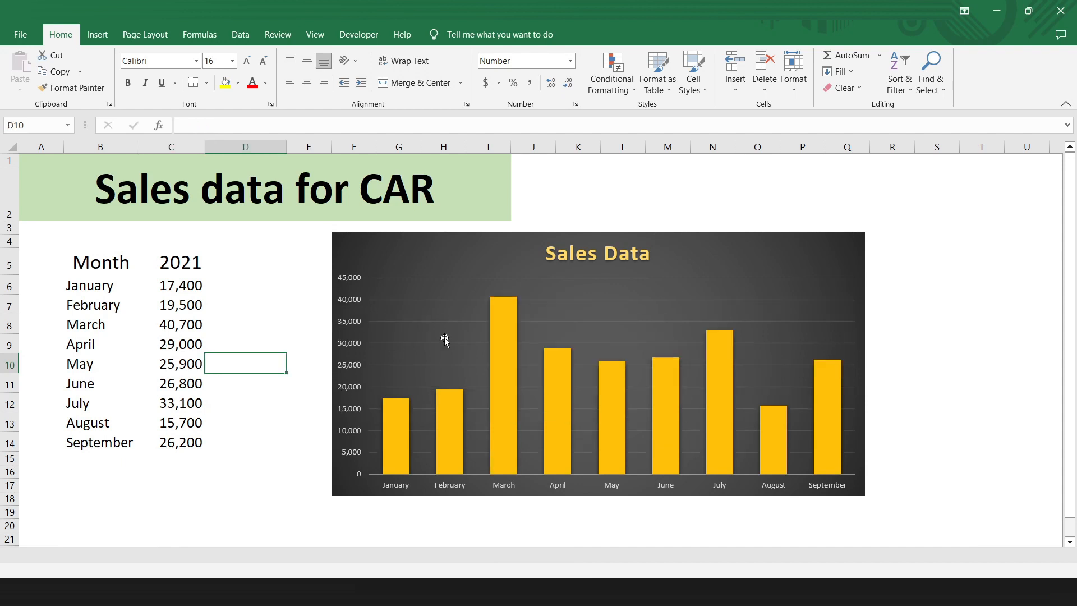
Step: Fill the entire bar series of the Sales Data chart with light gray
left_click(445, 341)
left_click(453, 401)
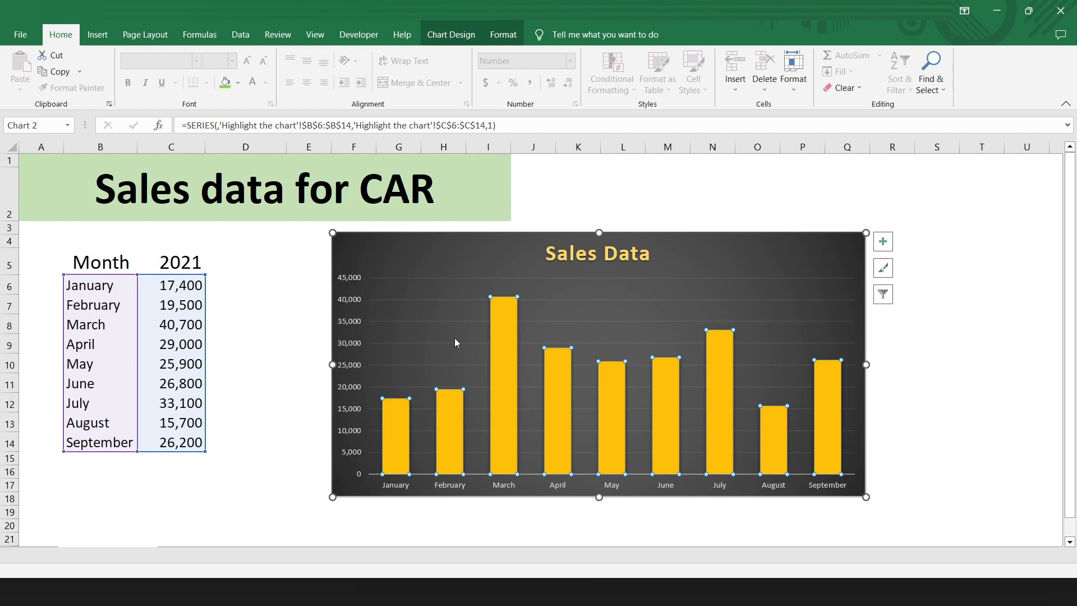
left_click(504, 36)
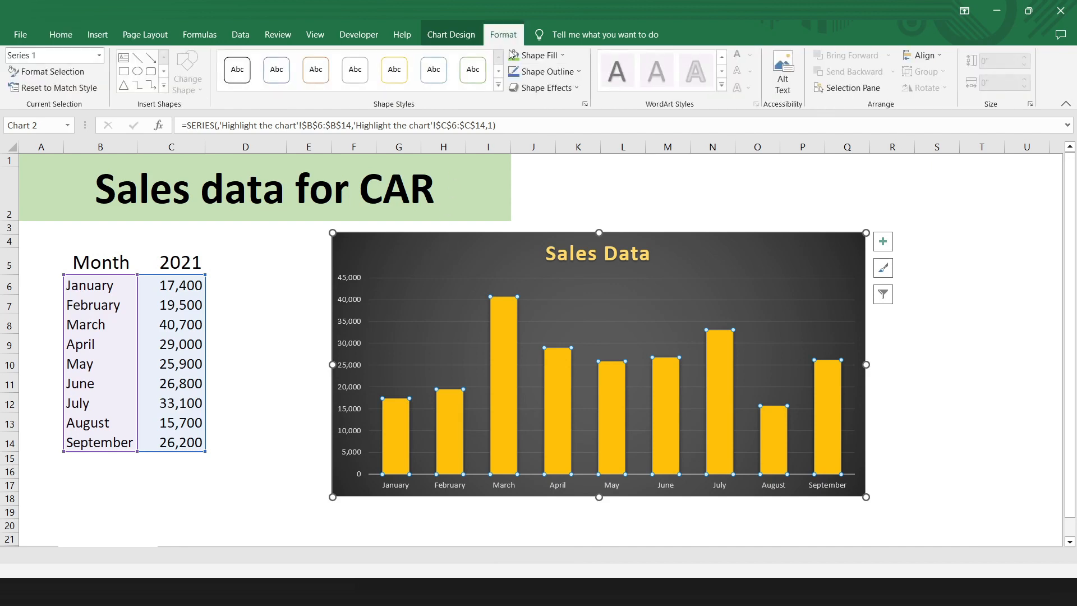
left_click(561, 55)
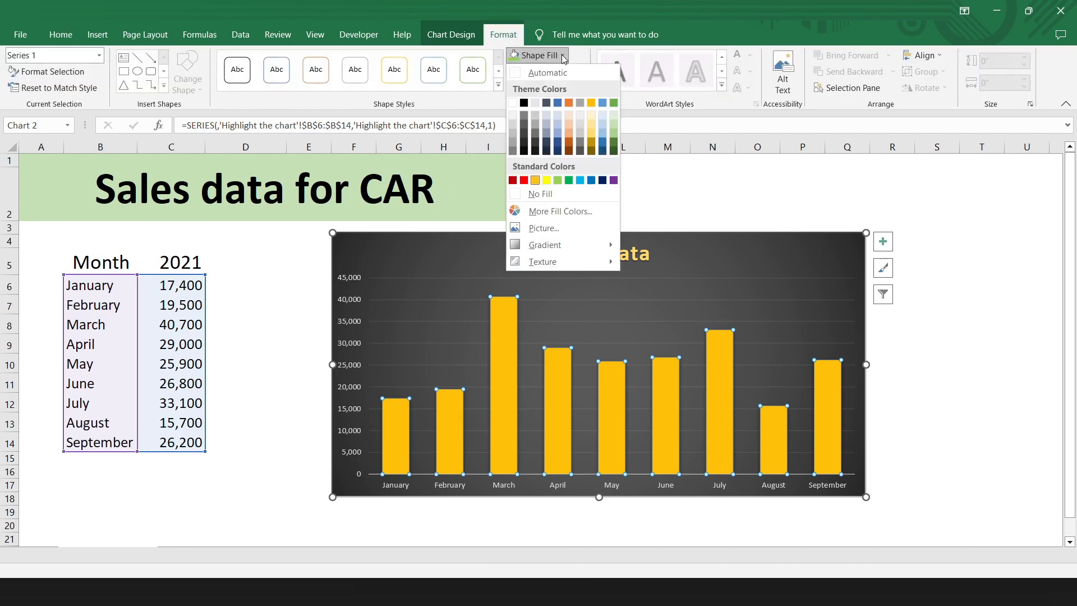
left_click(536, 119)
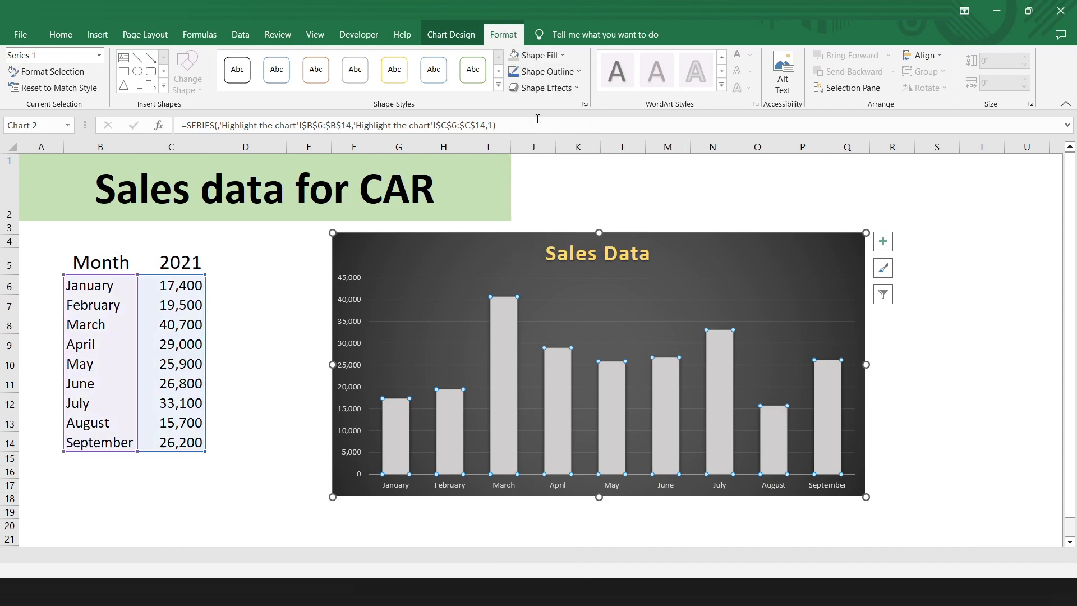
Step: Add the column heading Highlight in cell D5, beside the 2021 heading
left_click(239, 263)
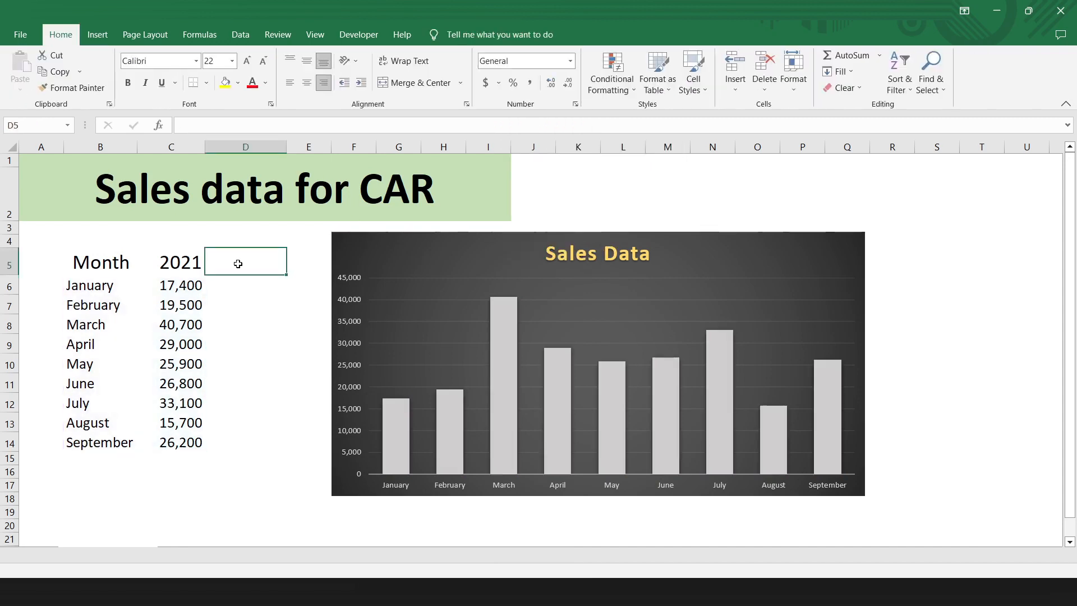
type("Highli")
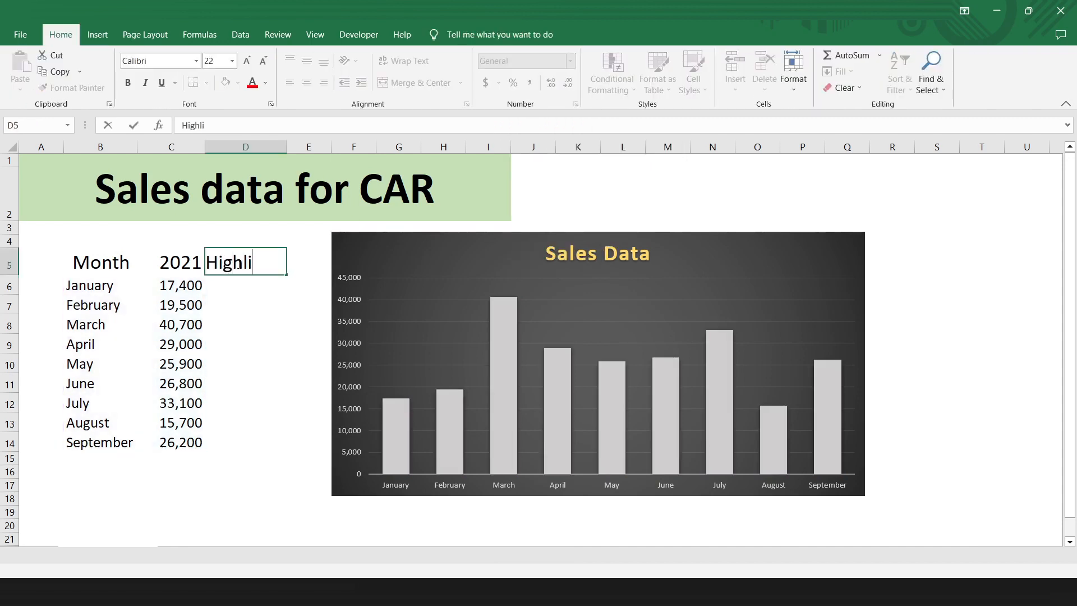
type("ght")
key("Return")
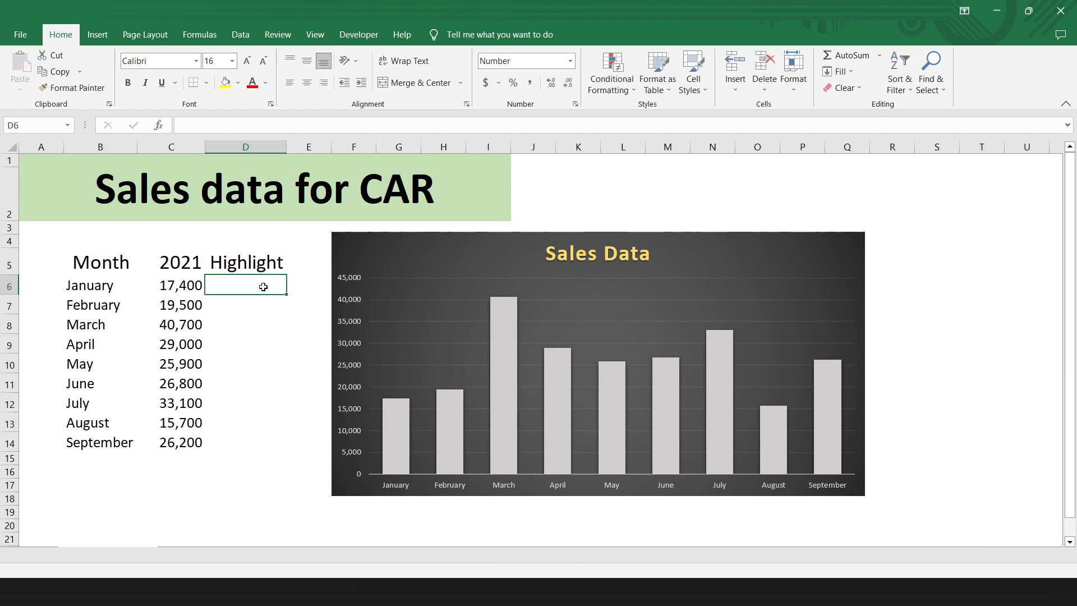
Step: Enter =IF(C6=MAX($C$6:$C$14),C6,0) in cell D6 and fill the formula down to D14
type("=")
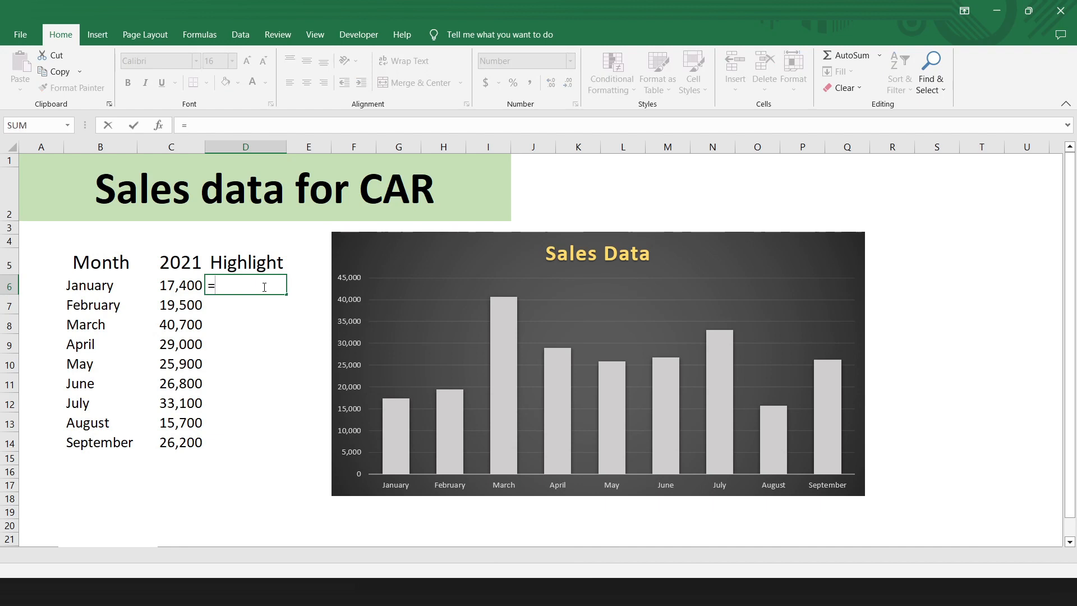
type("if(")
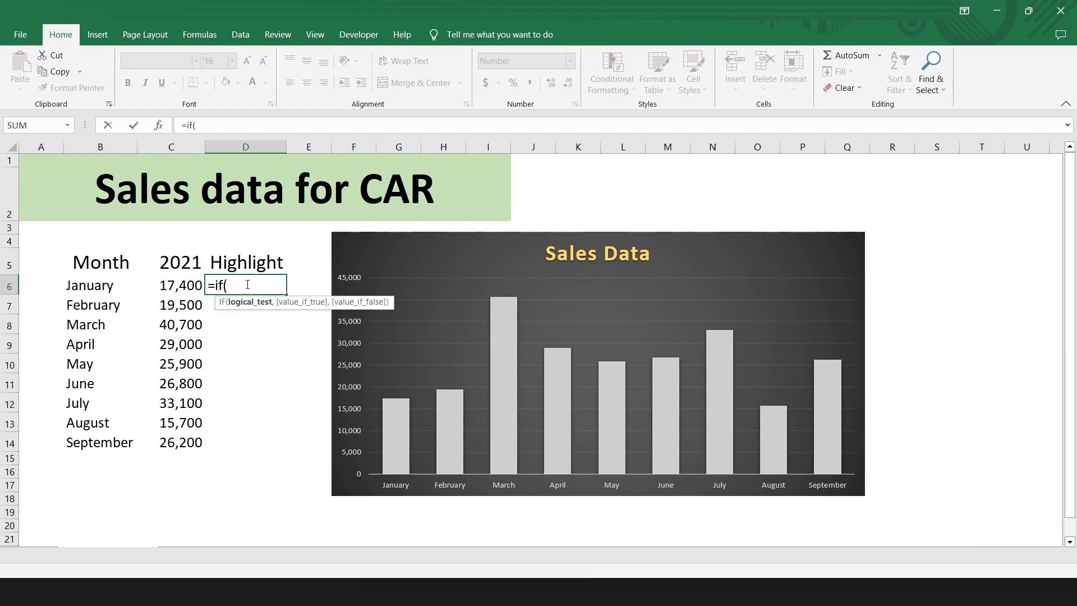
left_click(160, 285)
type("=max")
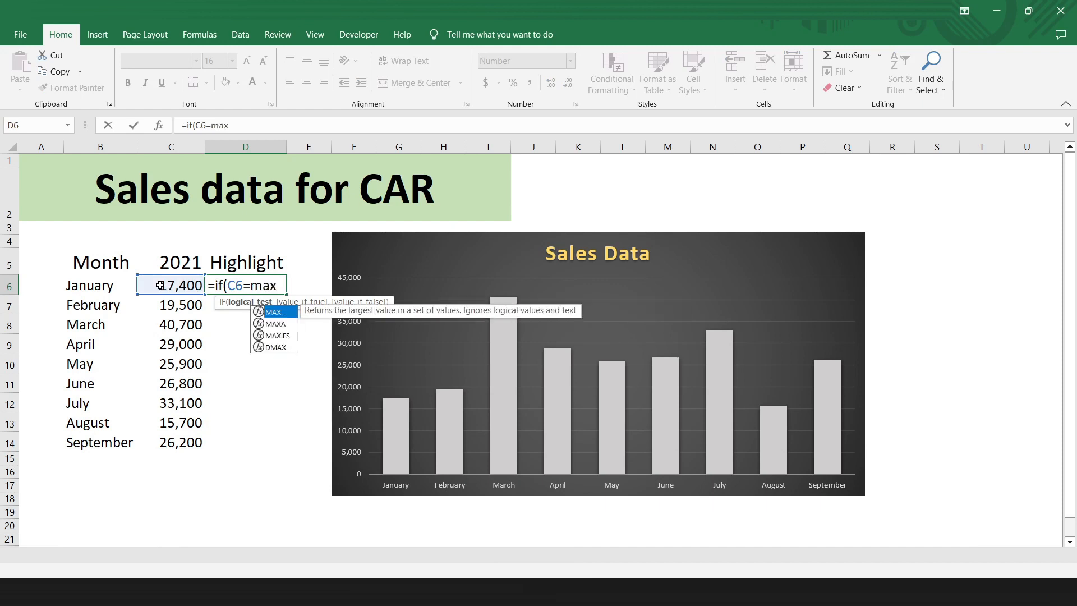
type("(")
left_click_drag(160, 285, 188, 434)
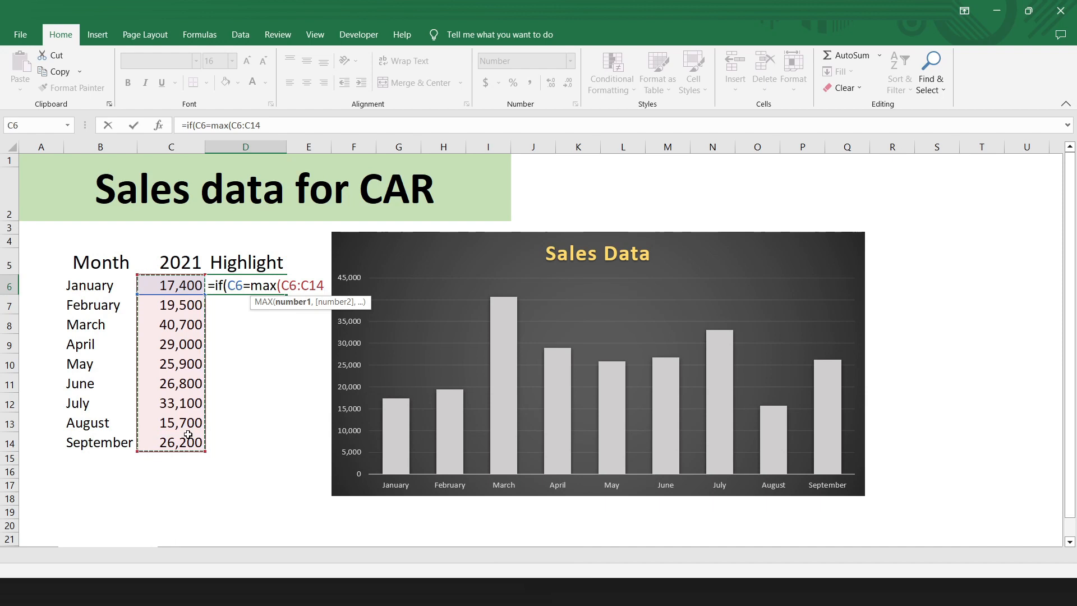
key("F4")
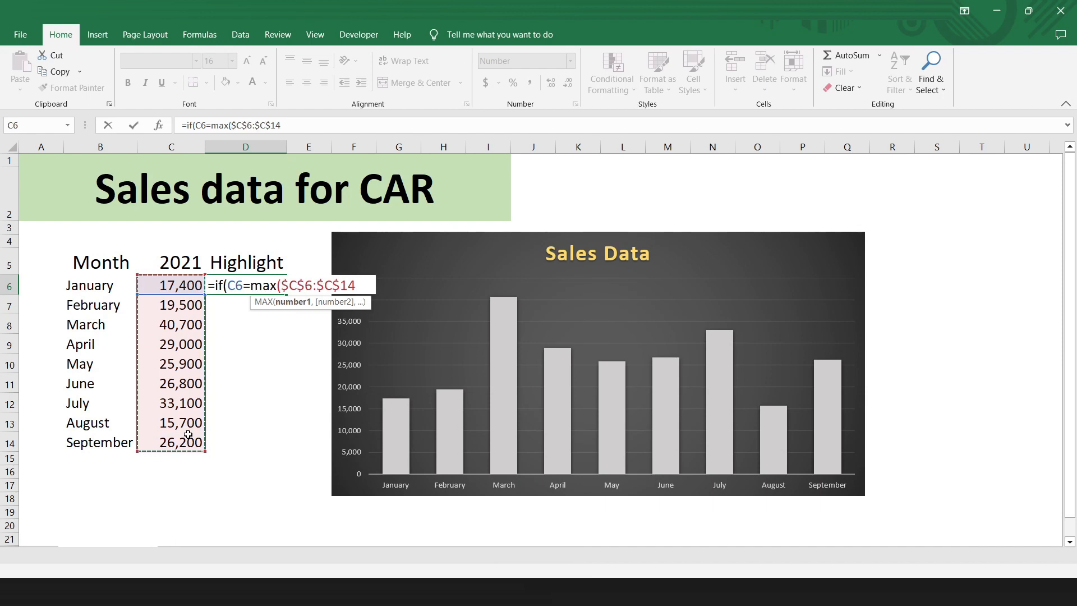
type("),")
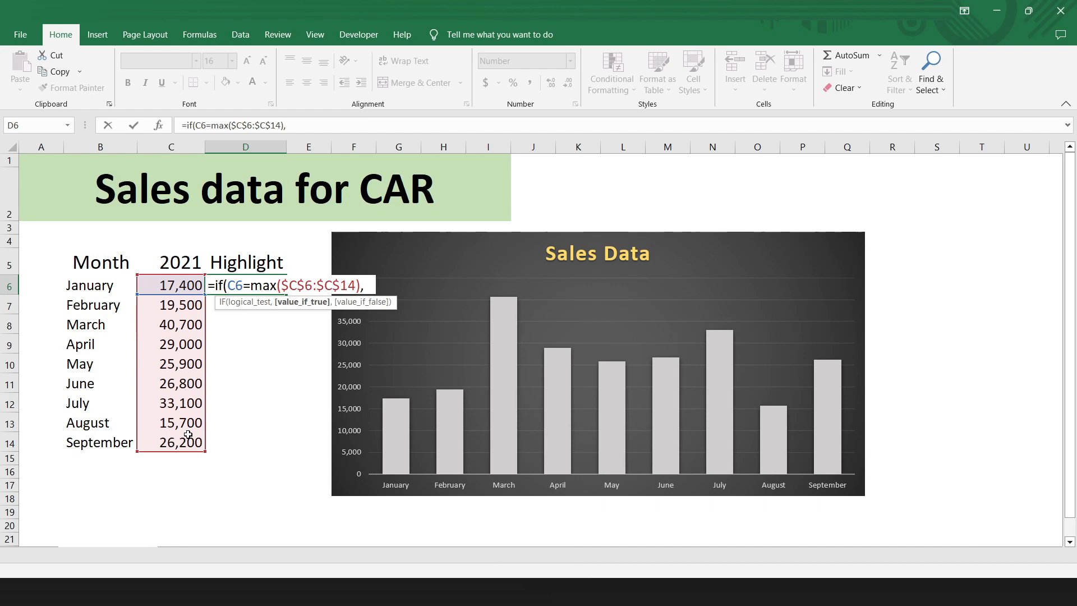
left_click(179, 287)
type(",0")
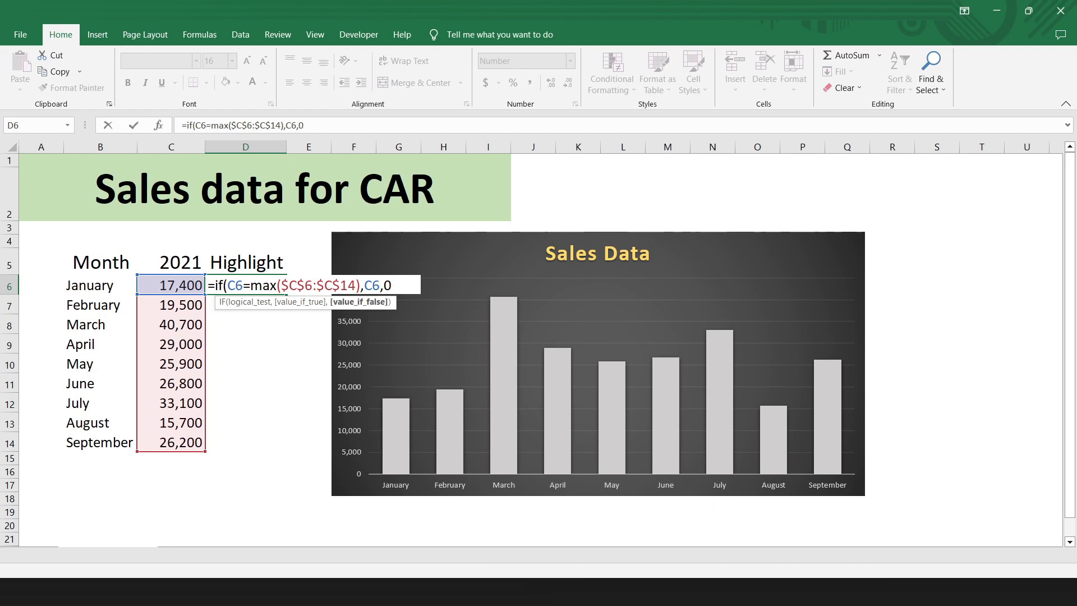
type(")")
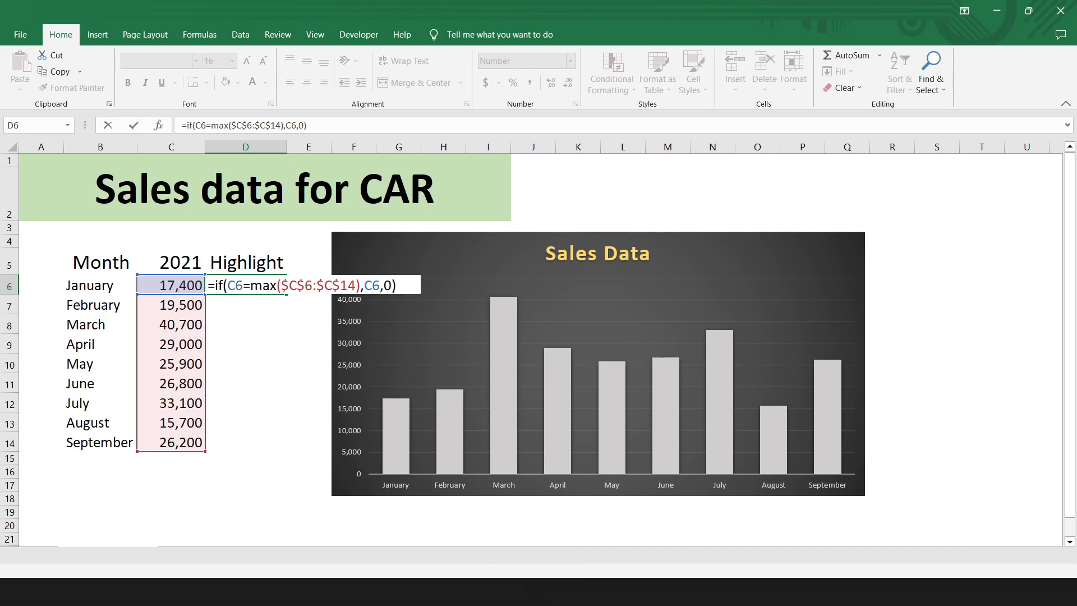
key("Return")
left_click(280, 289)
double_click(287, 294)
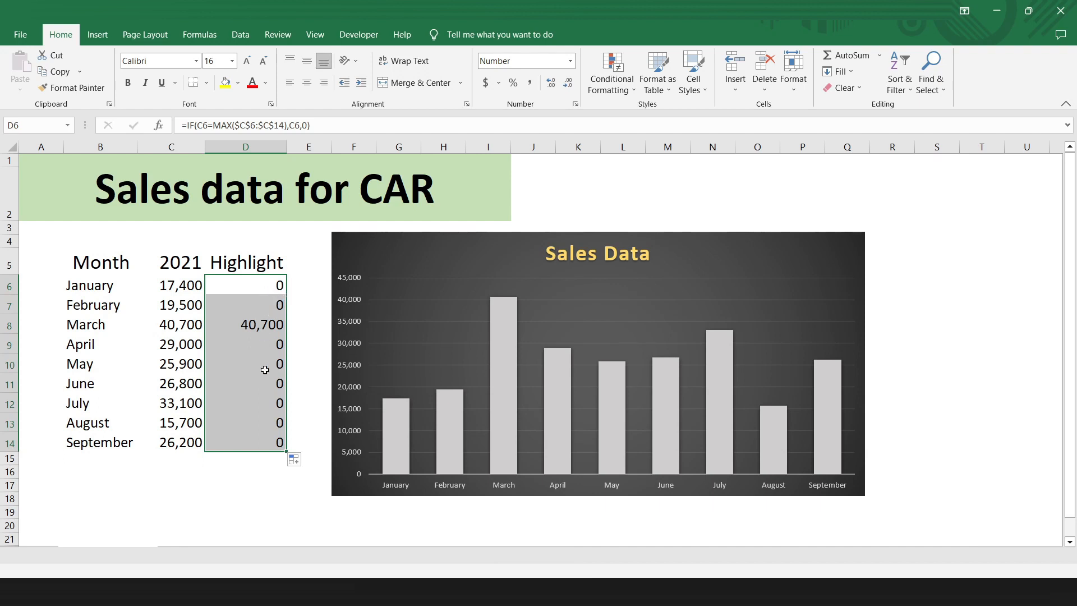
Step: Copy the Highlight values D6:D14 and paste them into the Sales Data chart as a second series
left_click_drag(266, 285, 266, 437)
key("ctrl+c")
left_click(472, 374)
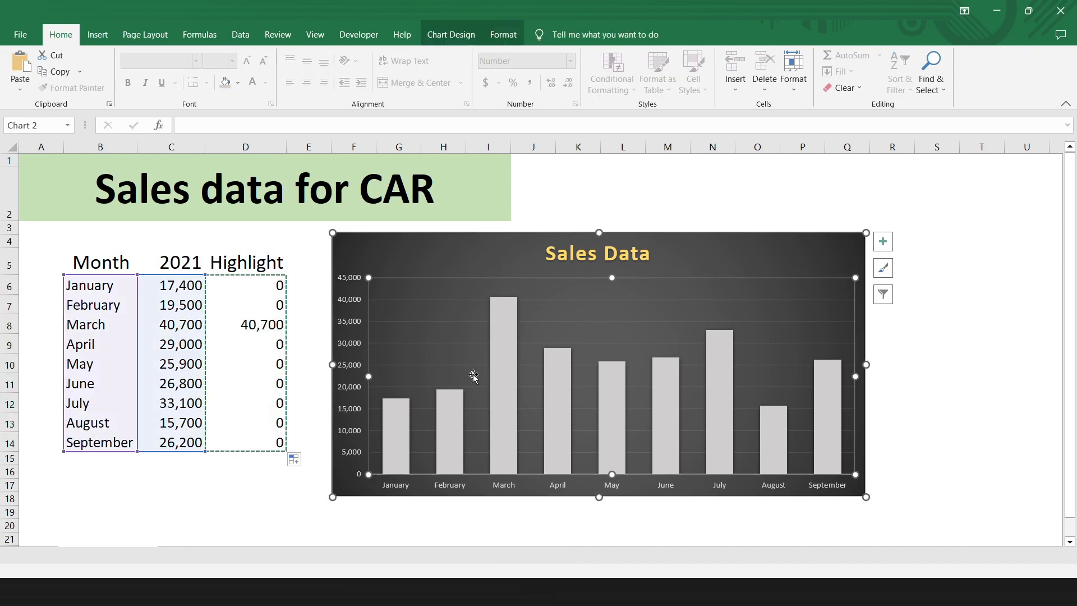
key("ctrl+v")
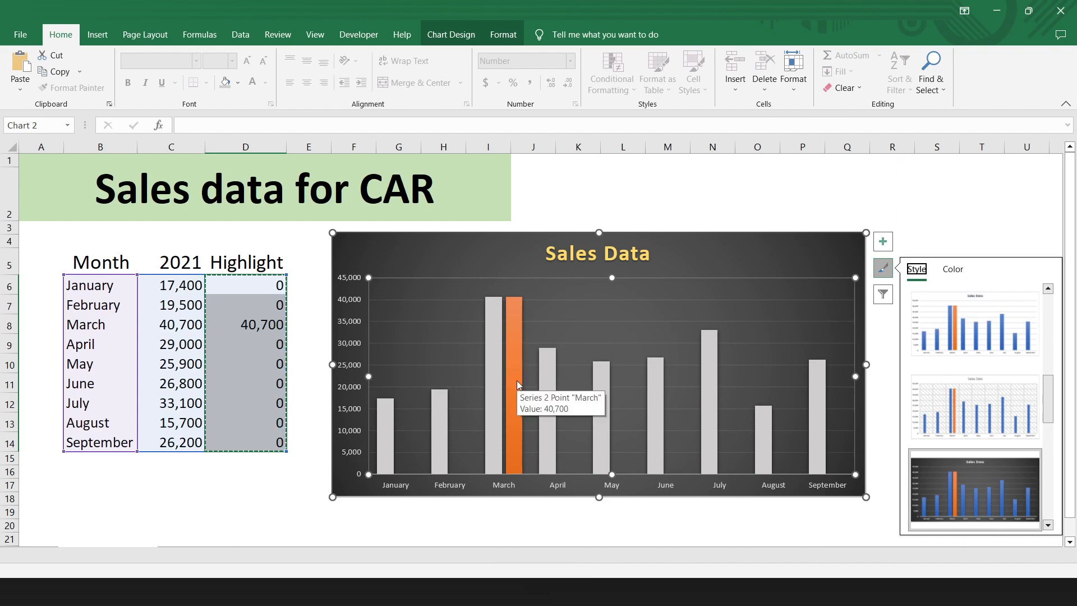
left_click(892, 362)
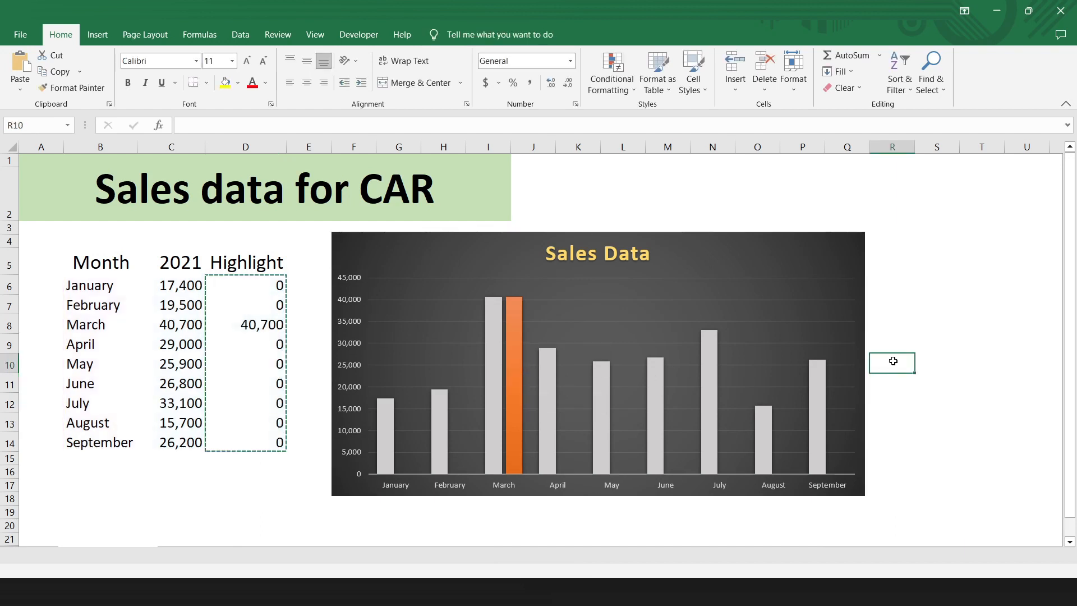
Step: Set the Series Overlap of the orange highlight series to 100%
double_click(514, 369)
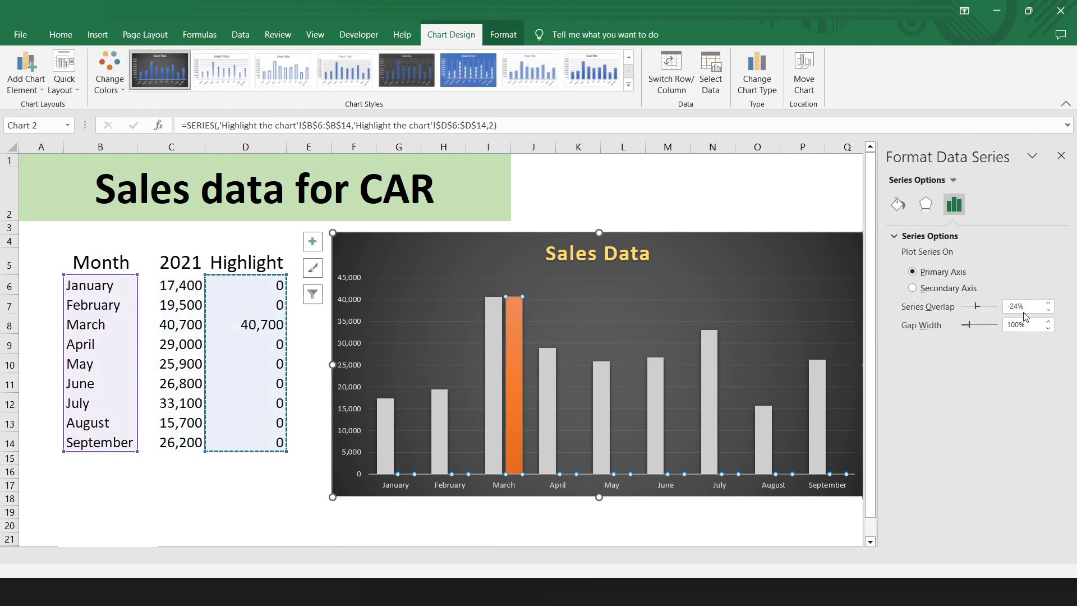
left_click(1028, 307)
double_click(1027, 308)
type("100")
key("Return")
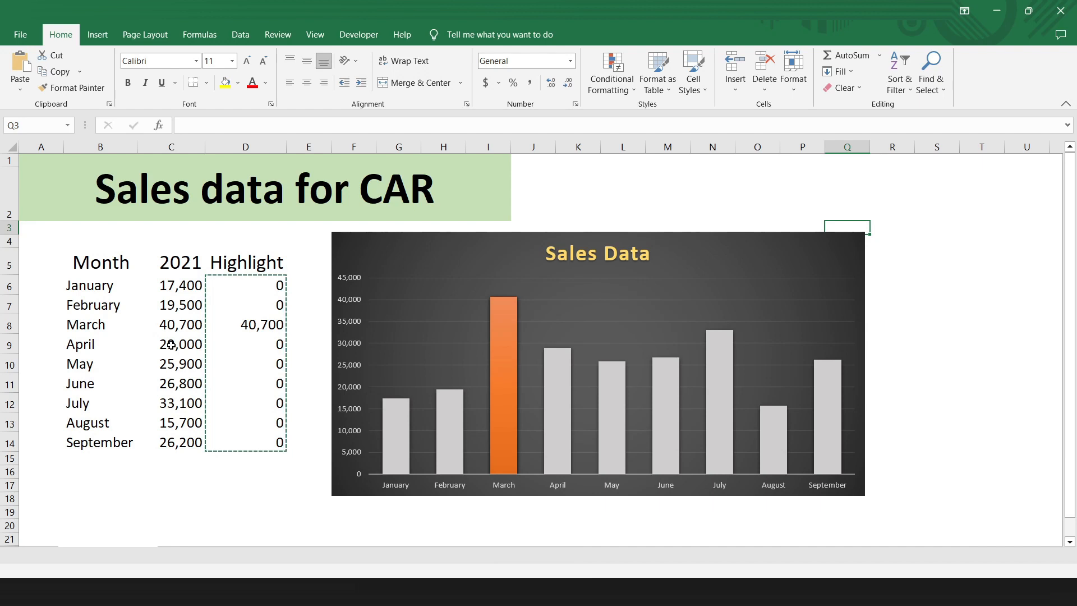
Step: Set April's 2021 sales in cell C9 to 59,000 to test the automatic highlighting
double_click(167, 344)
key("BackSpace")
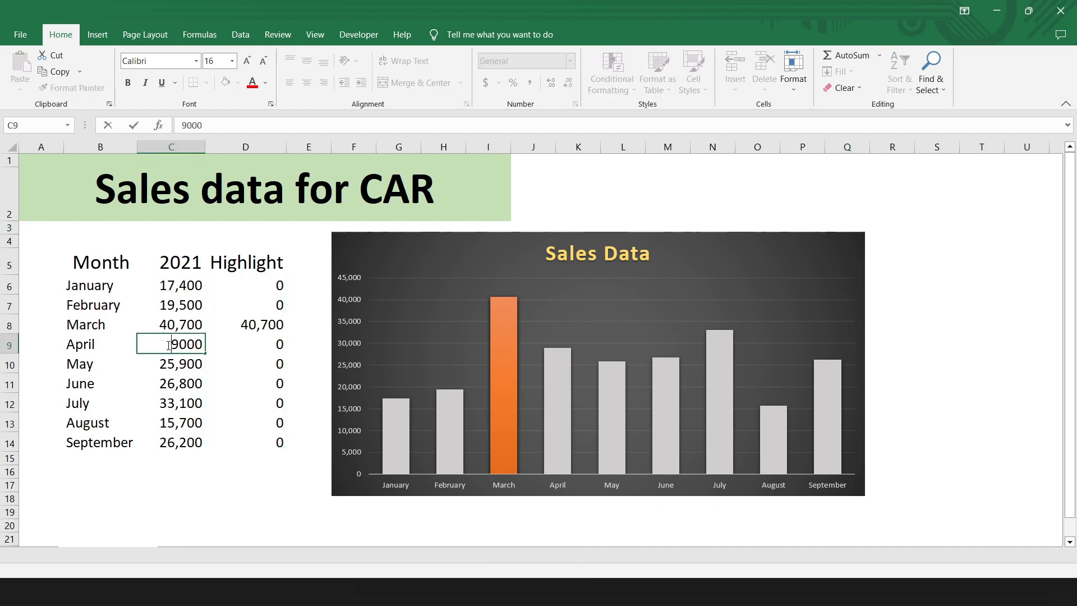
type("5")
key("Return")
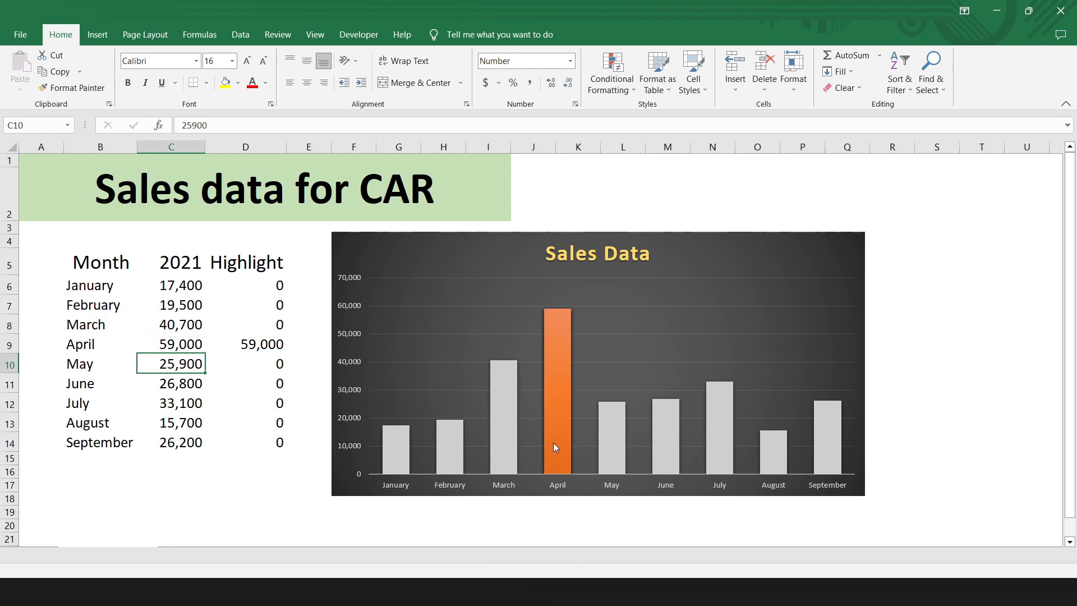
mouse_move(556, 356)
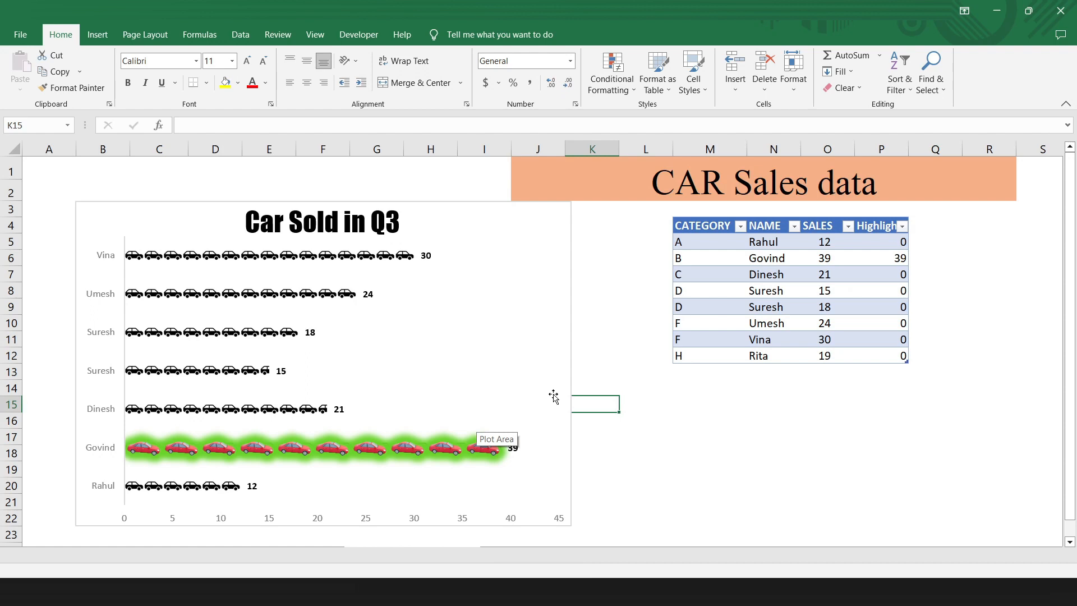
left_click(613, 365)
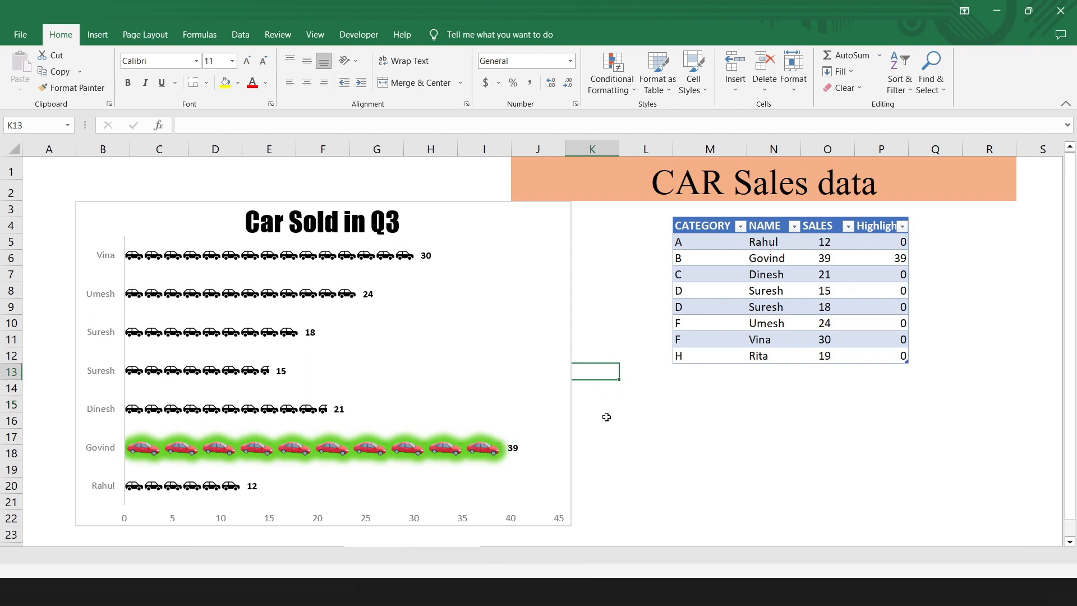
mouse_move(473, 452)
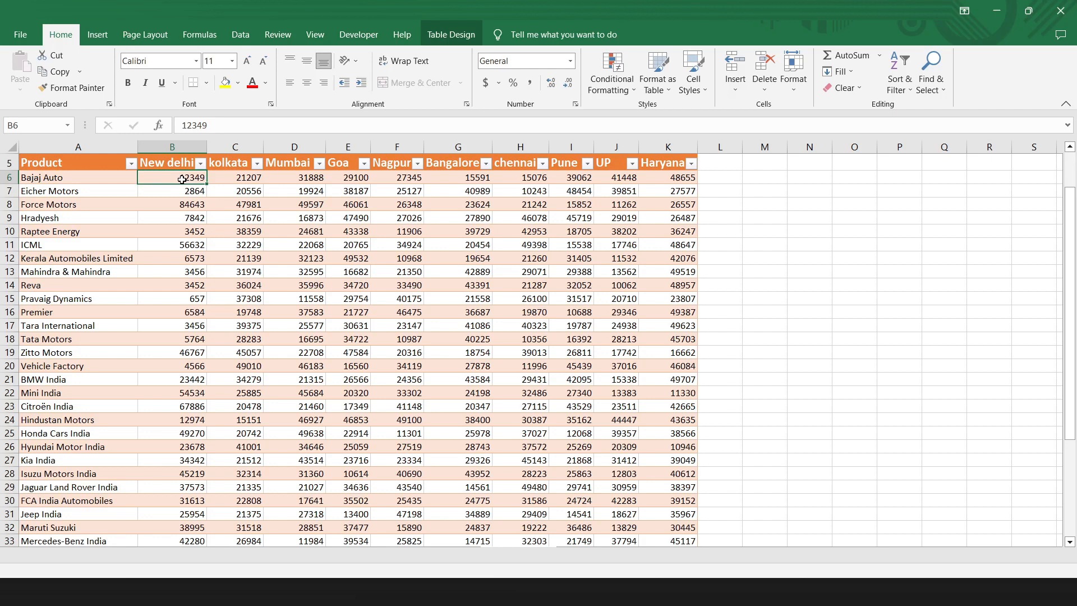
Step: Apply data bars to the city sales figures in B6:K43, leaving out the TOTAL row
key("shift+Right")
key("shift+Right")
key("shift+Right")
key("shift+Right")
key("shift+Right")
key("shift+Right")
key("shift+Right")
key("shift+Right")
key("shift+Right")
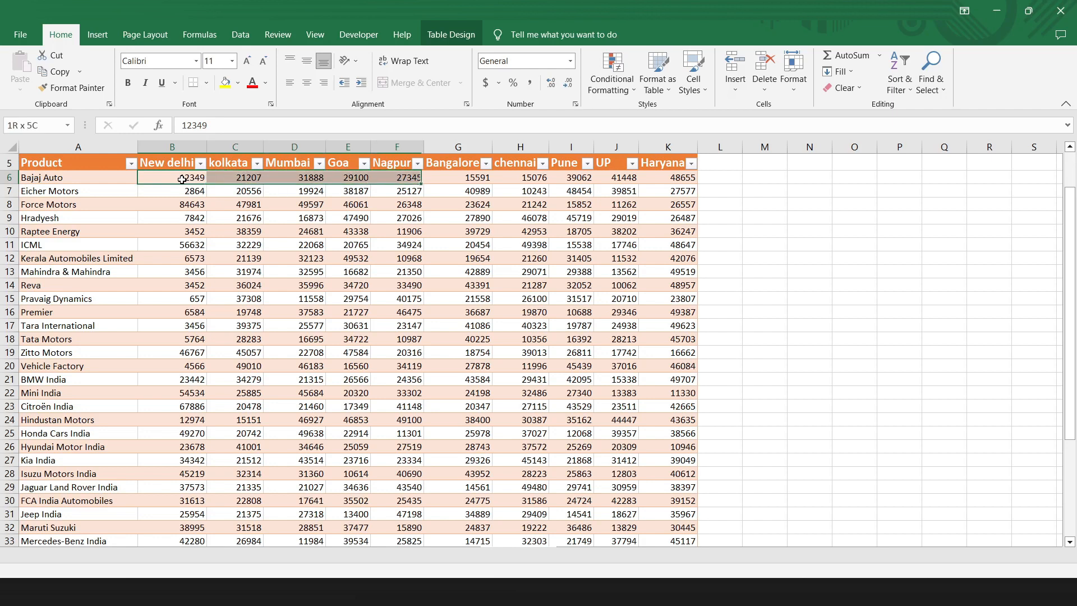
key("shift+Down")
key("shift+Down")
key("ctrl+shift+Down")
key("shift+Up")
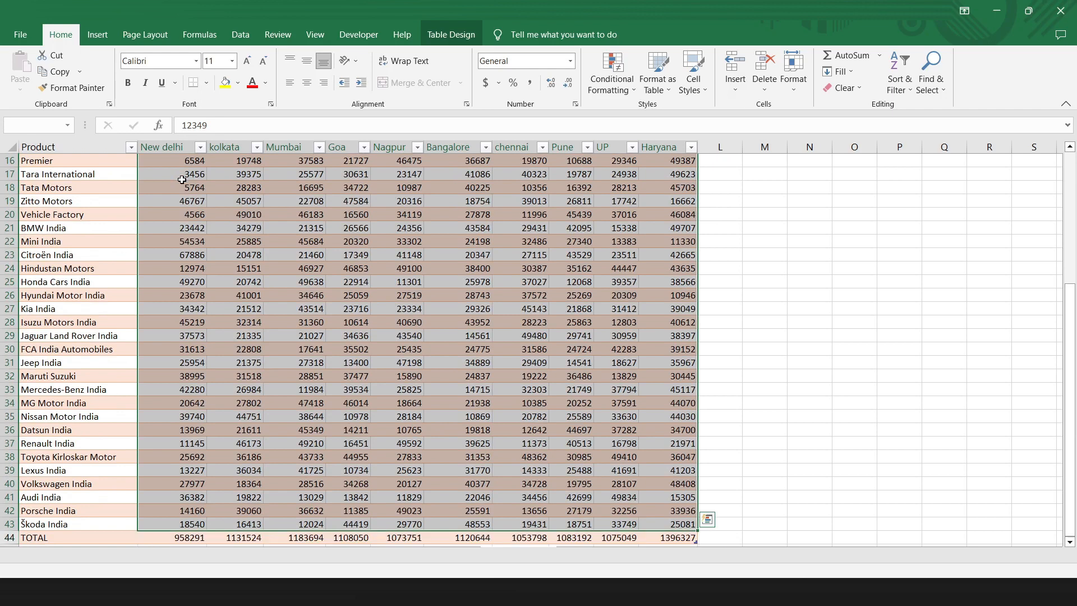
left_click(707, 521)
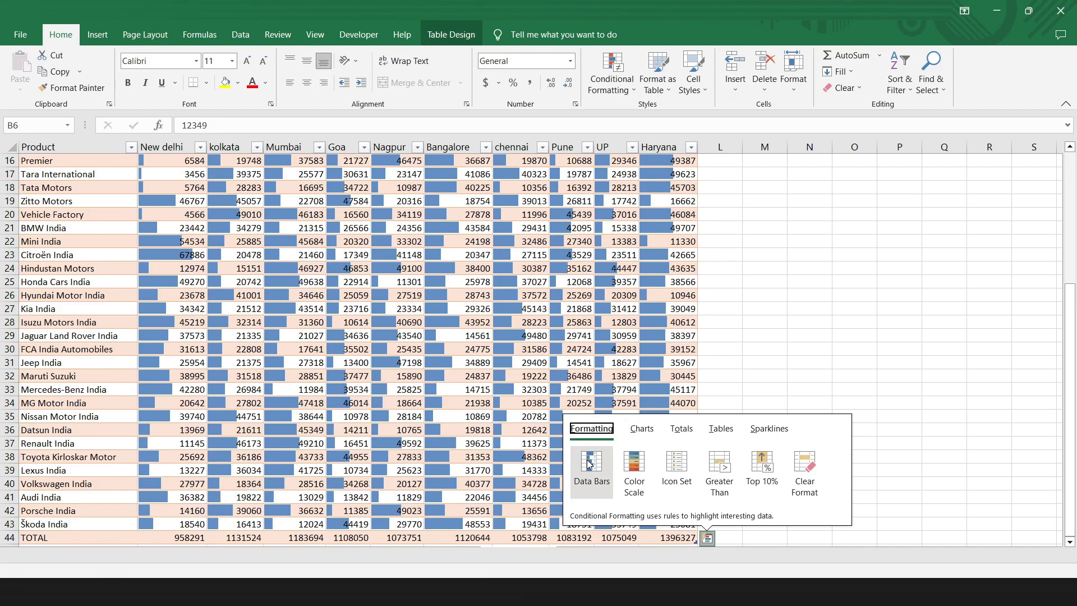
left_click(589, 463)
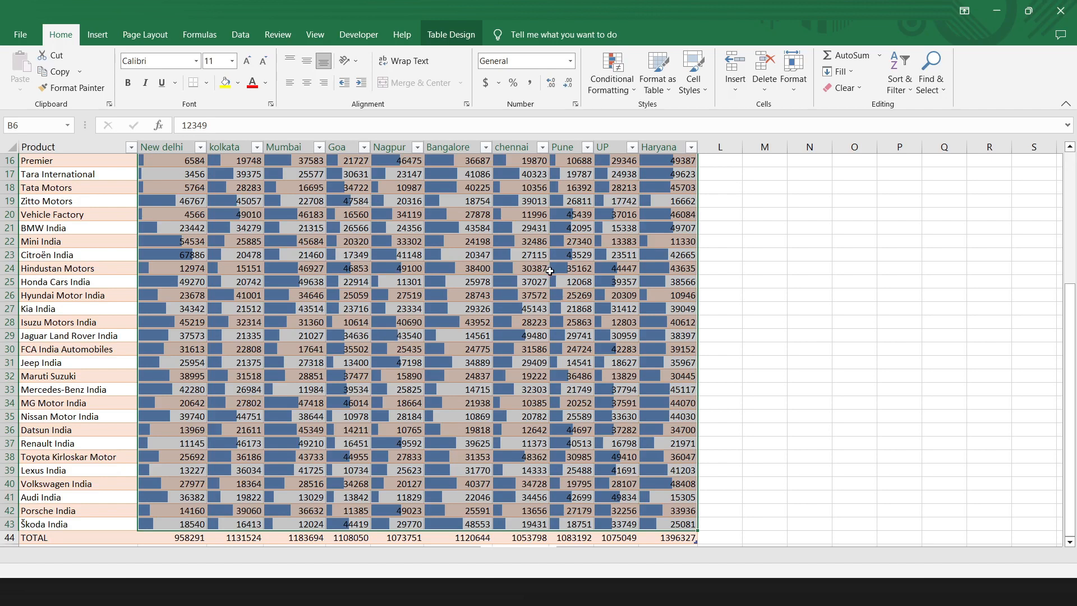
Step: Edit the table's Data Bar formatting rule so that the bars are dark gold
left_click(633, 89)
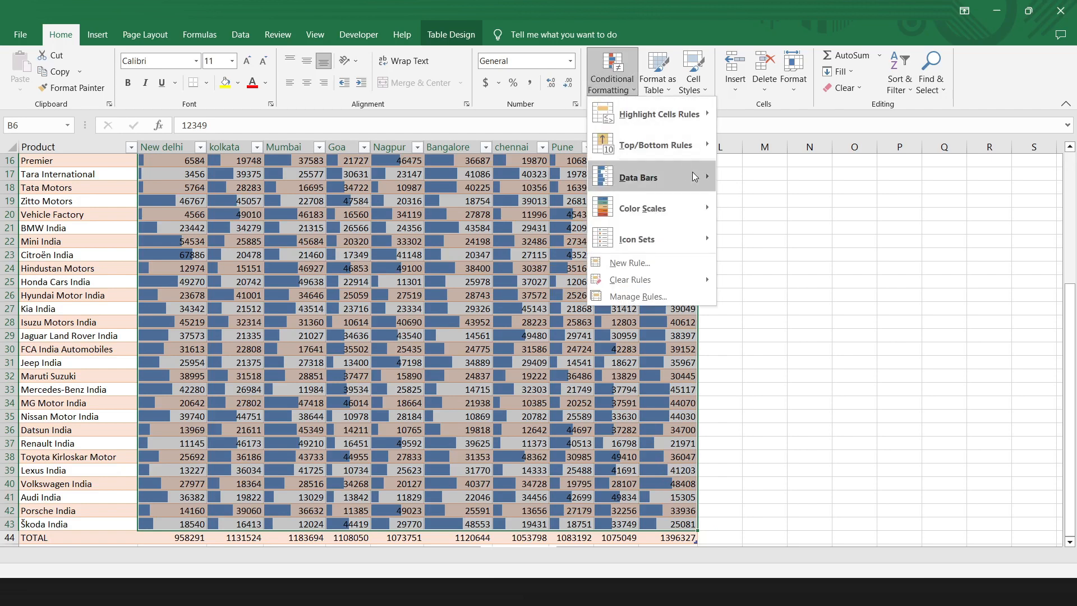
mouse_move(694, 176)
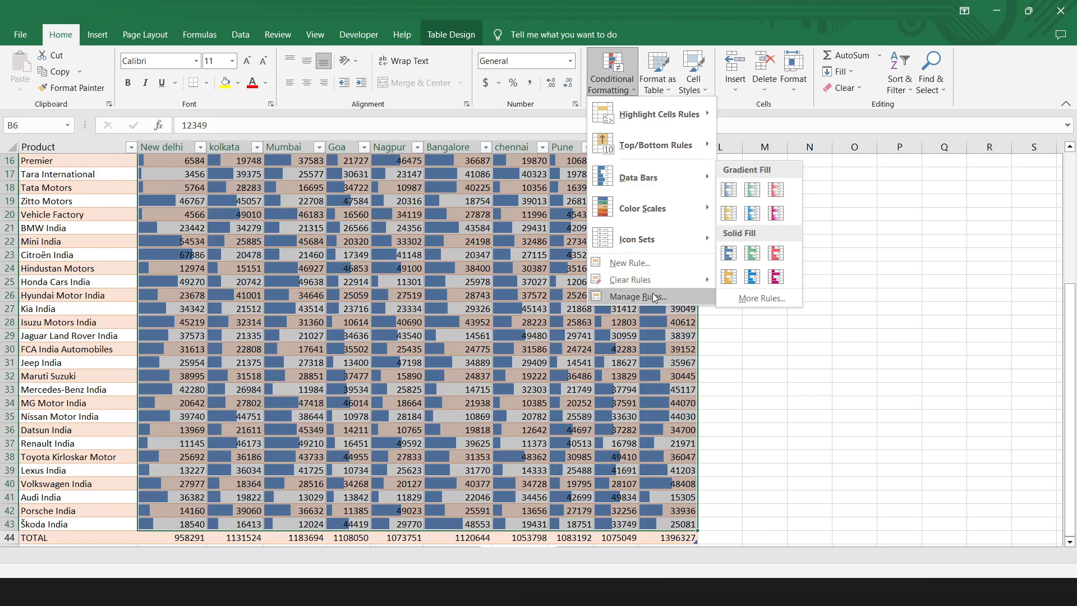
left_click(653, 297)
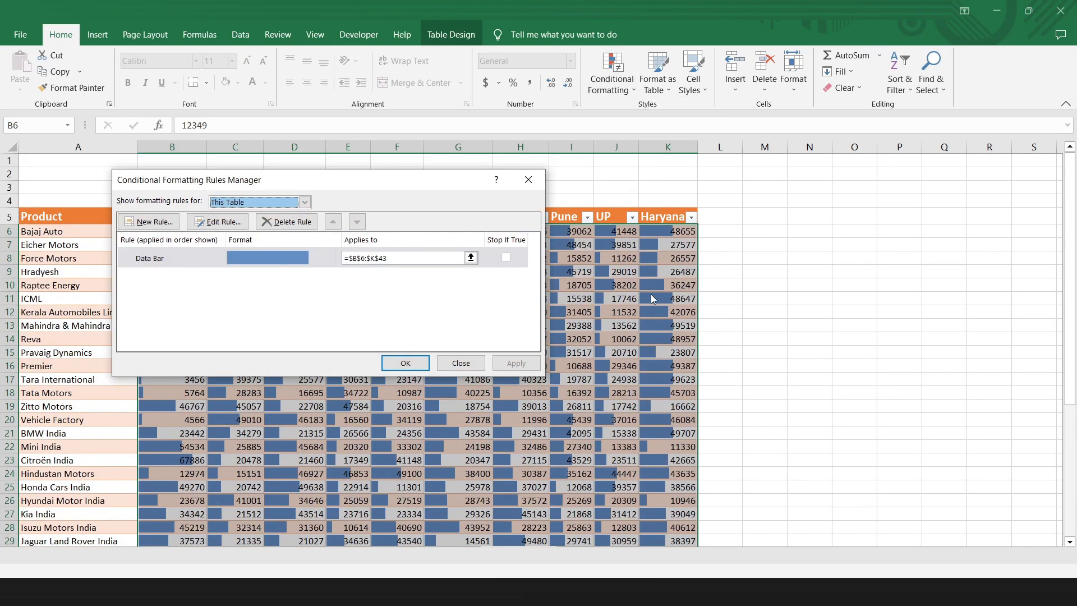
left_click(216, 222)
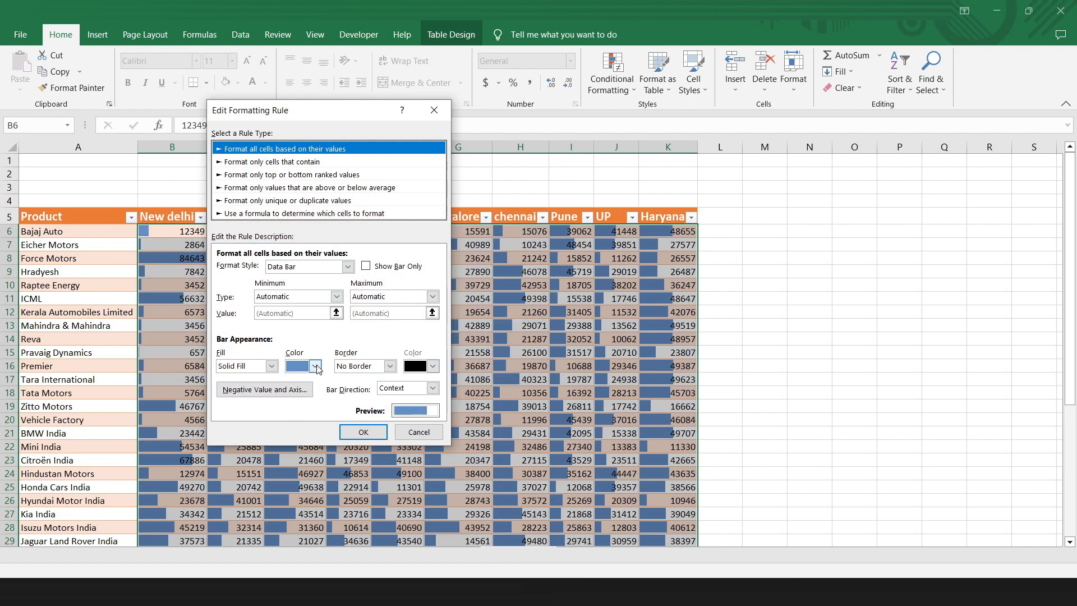
left_click(317, 365)
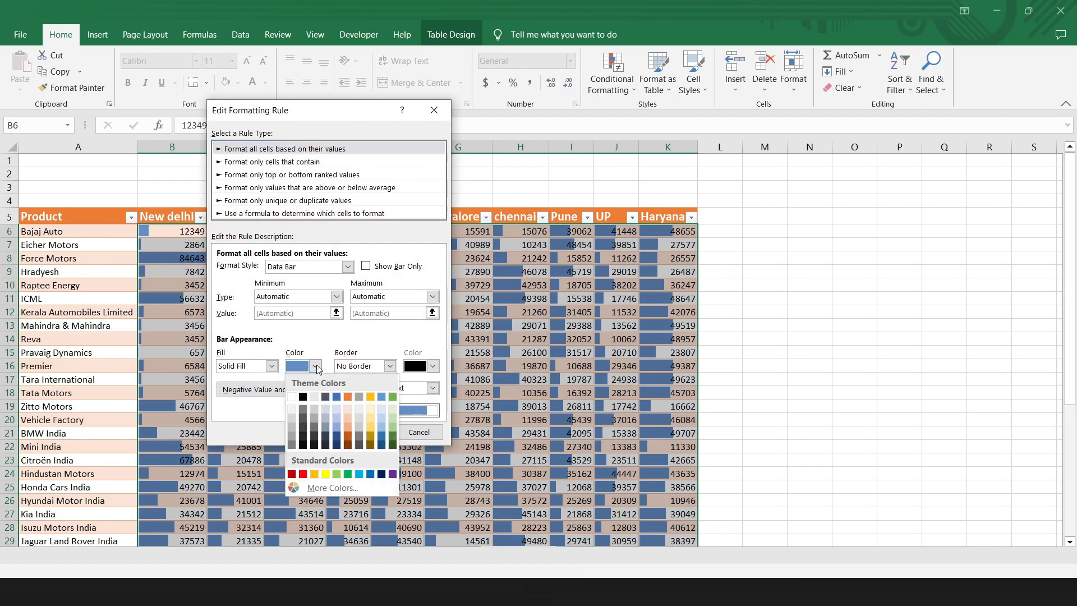
left_click(373, 440)
left_click(375, 431)
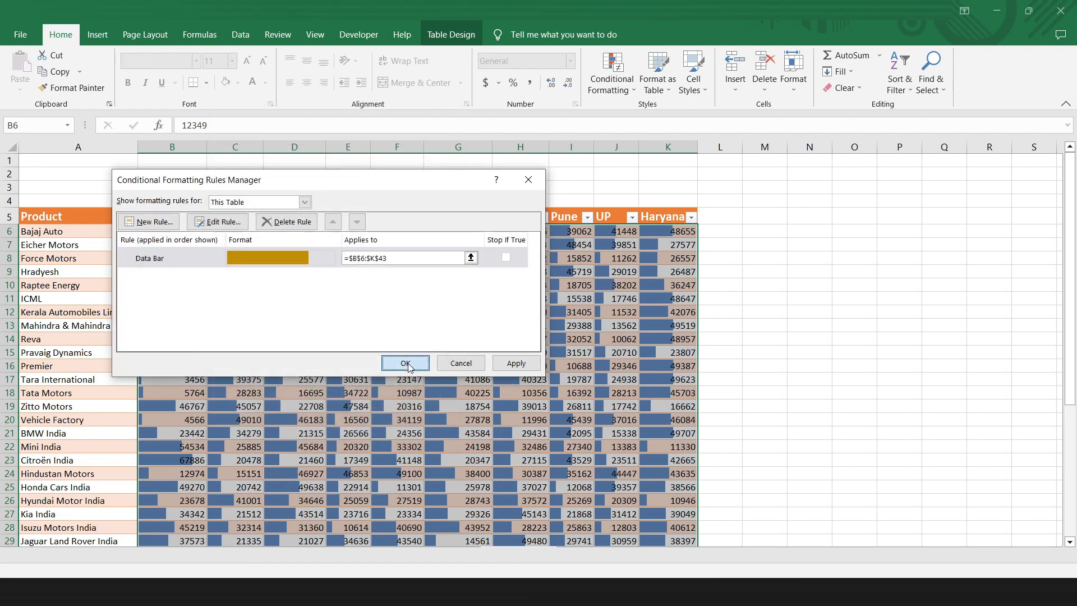
left_click(408, 364)
left_click(606, 352)
Step: On the pivot table sheet, add a Cities slicer and place it beside the table over columns D to F
key("ctrl+Page_Down")
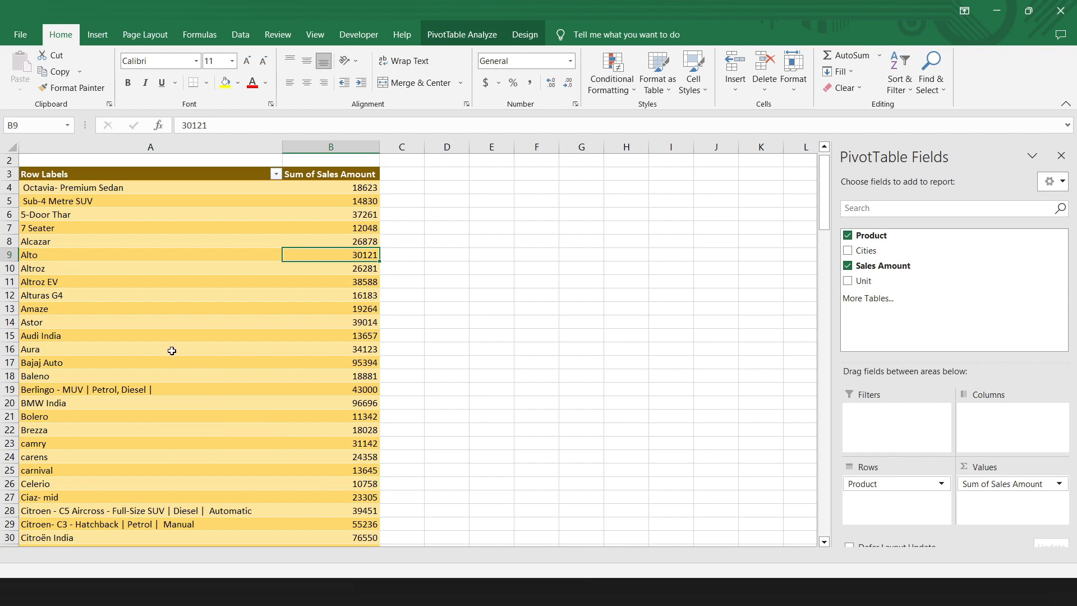
left_click(351, 218)
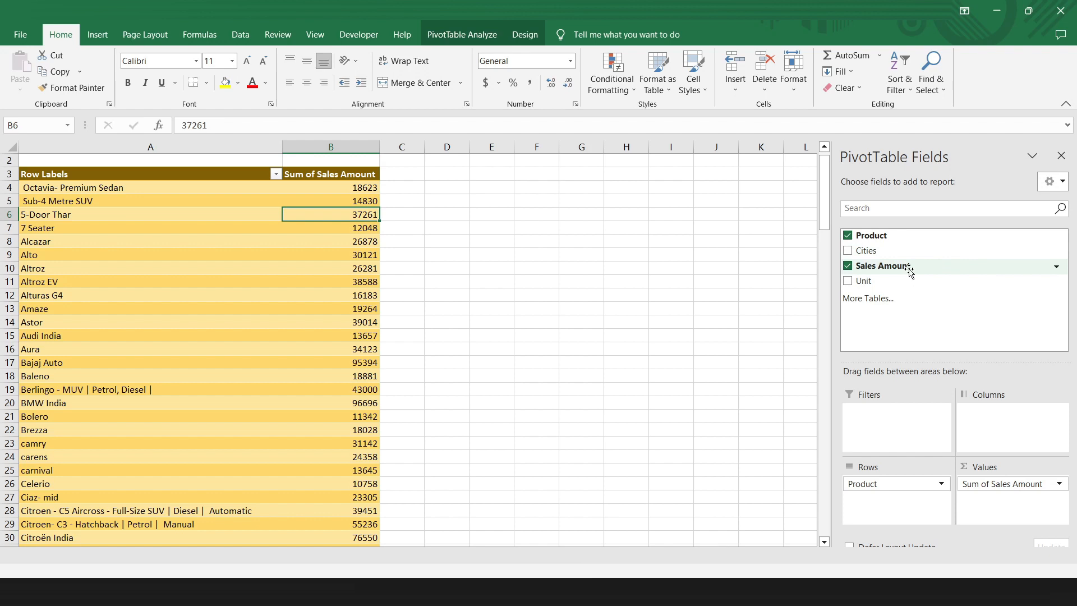
right_click(875, 254)
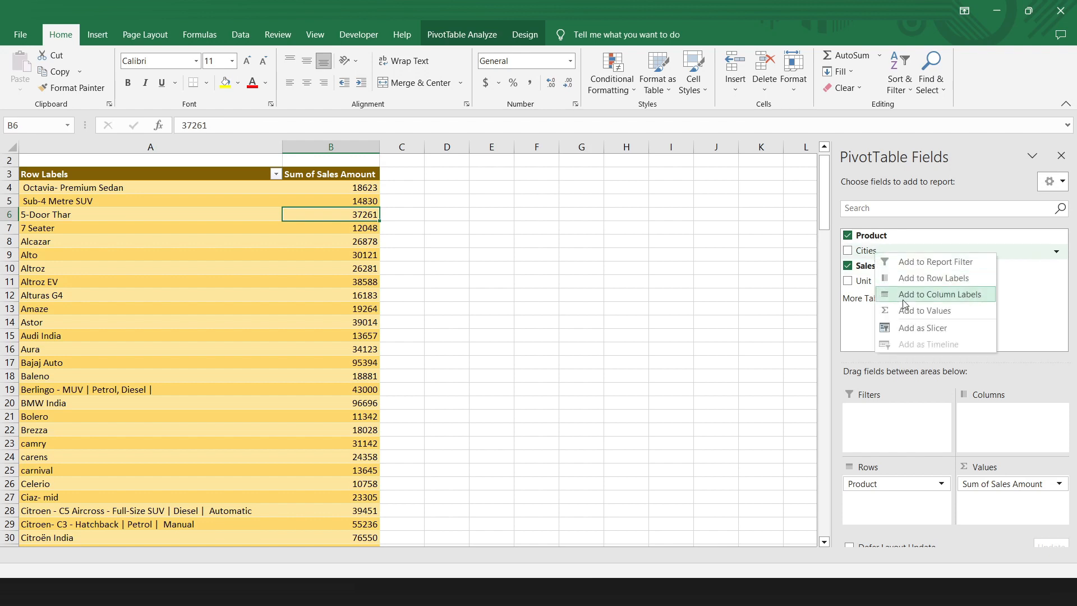
left_click(913, 329)
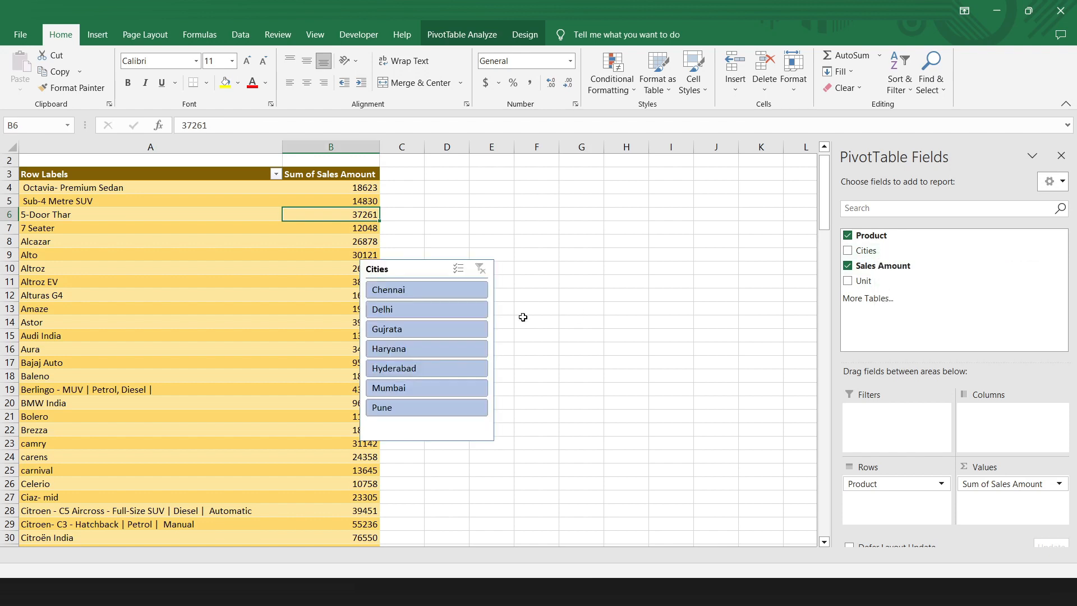
left_click_drag(425, 268, 489, 176)
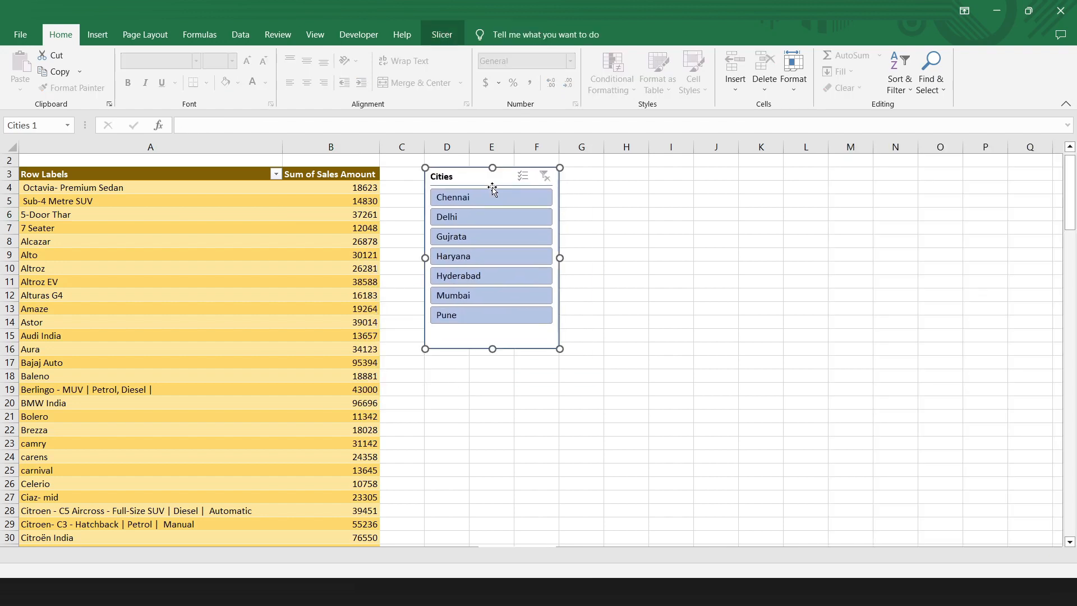
Step: Filter the pivot table with the Cities slicer by Chennai, Delhi, Gujrata and Haryana in turn, ending on Chennai
left_click(491, 203)
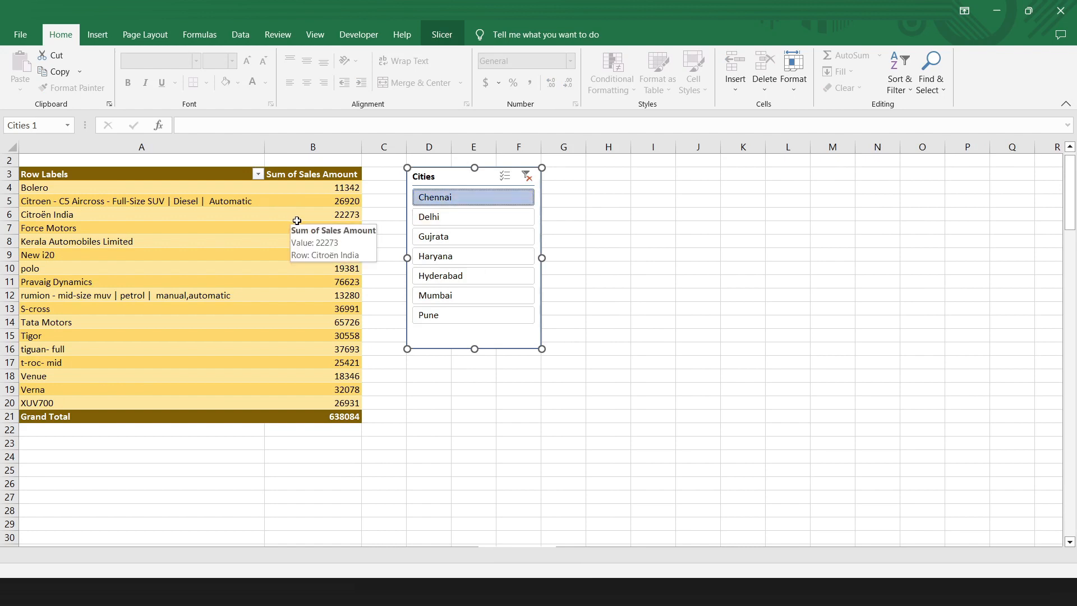
left_click(446, 217)
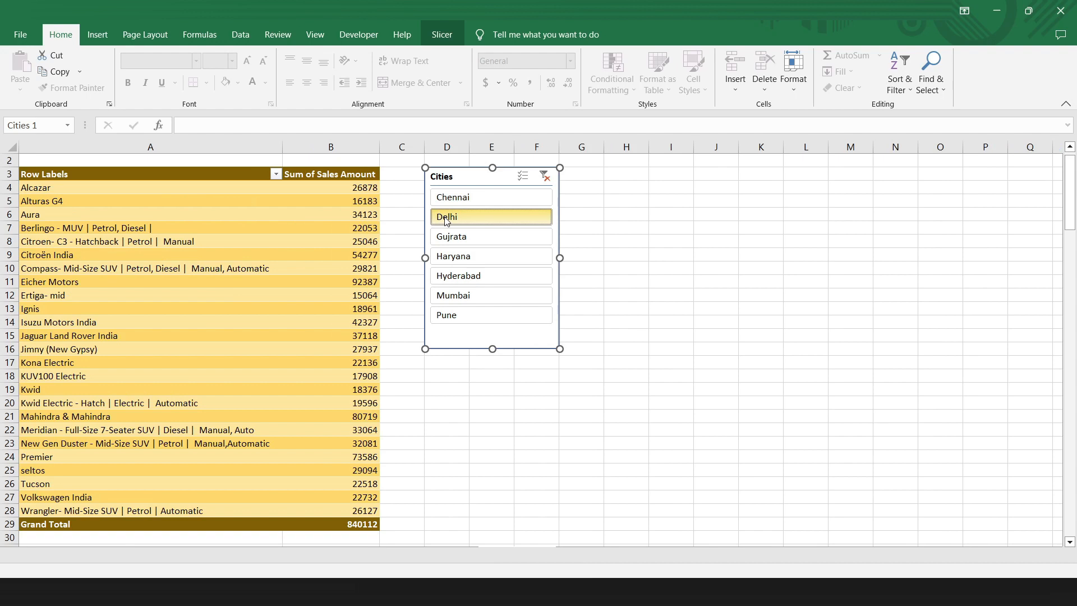
left_click(455, 237)
left_click(457, 258)
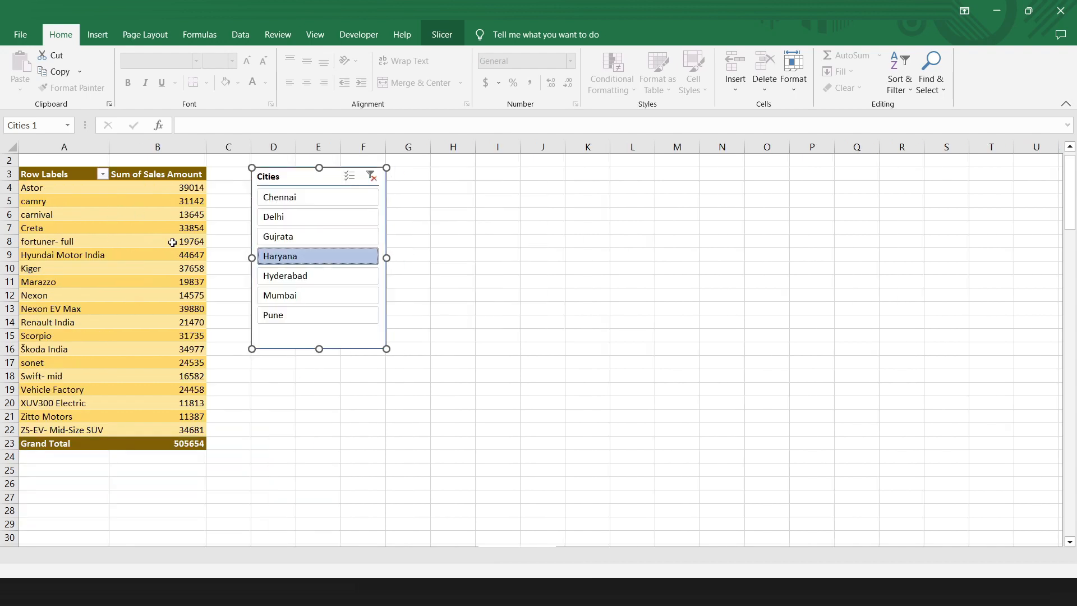
left_click(265, 199)
Step: Limit the pivot table's products to the top 10 items by Sum of Sales Amount
left_click(282, 225)
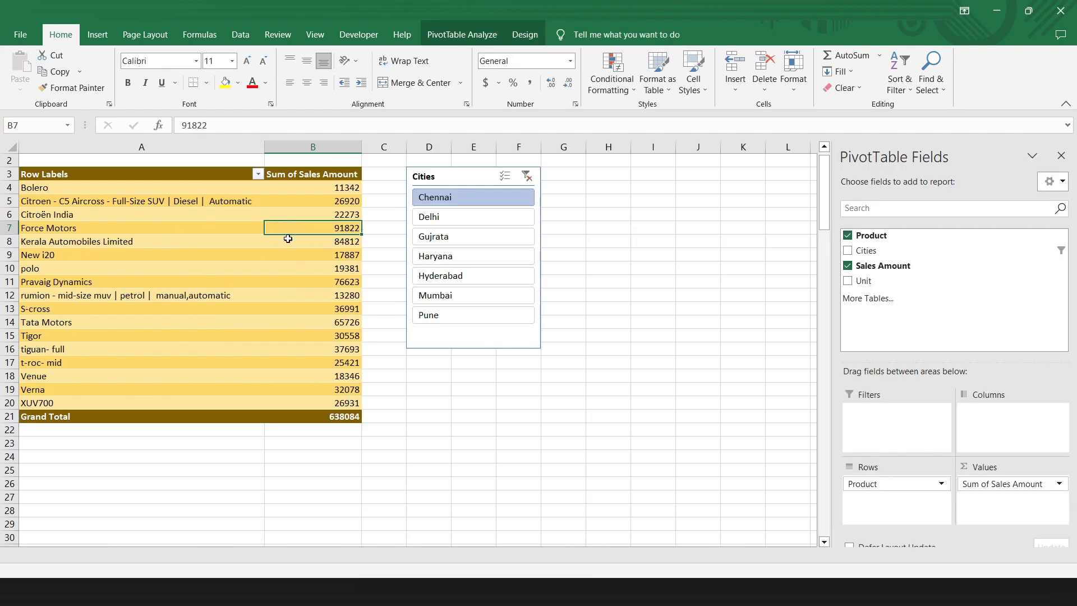
left_click(308, 209)
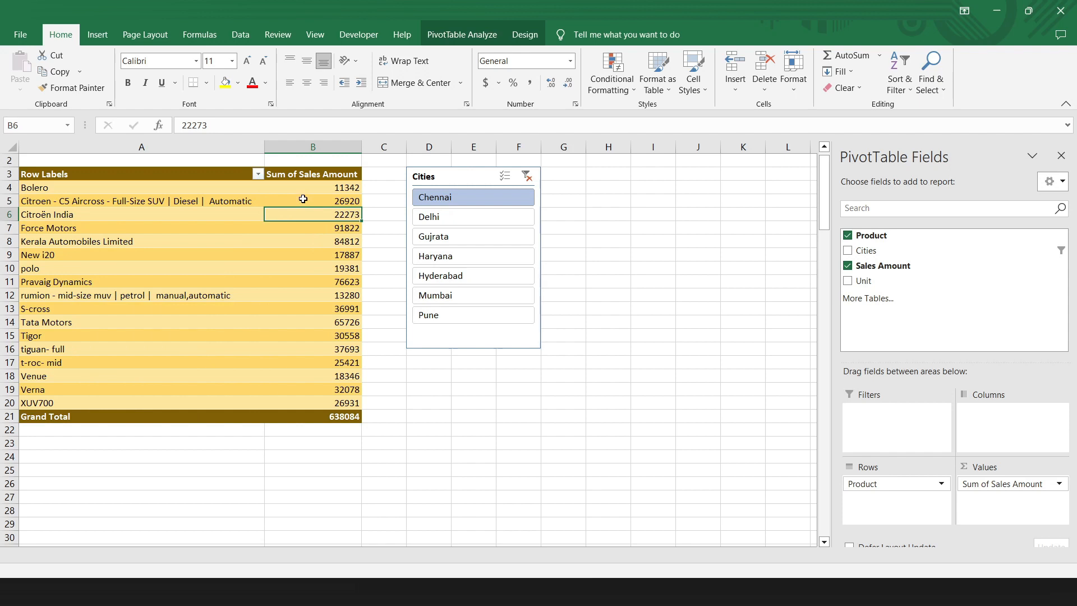
left_click(257, 173)
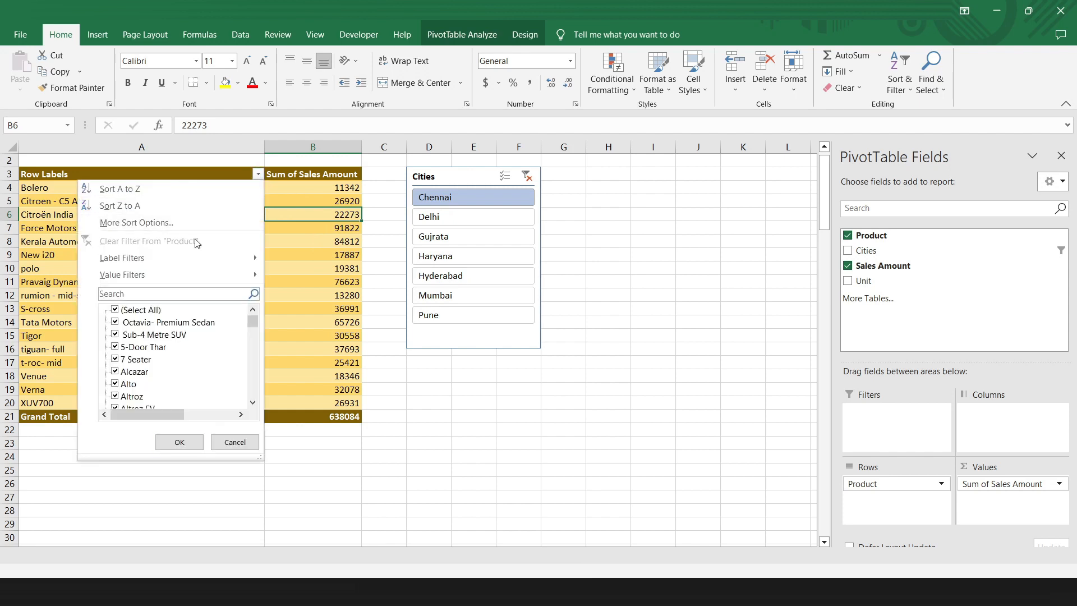
mouse_move(165, 274)
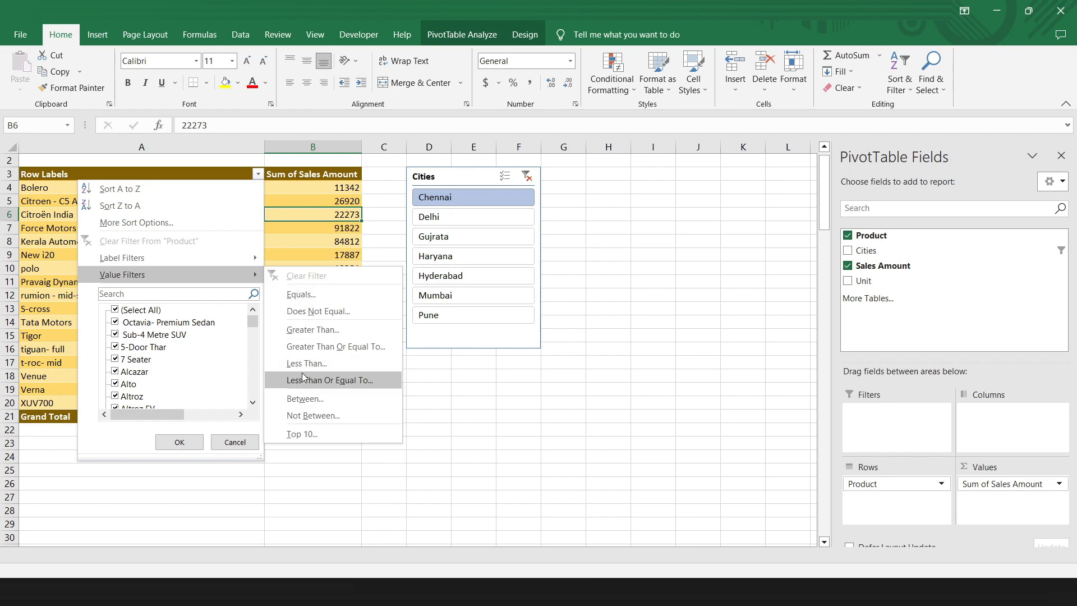
left_click(311, 435)
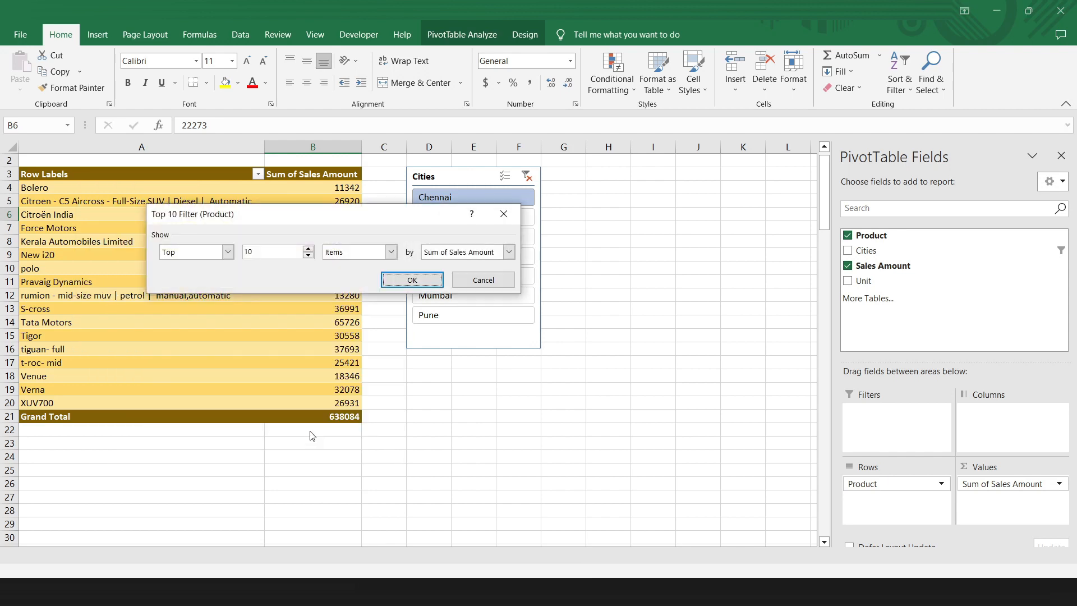
left_click(412, 280)
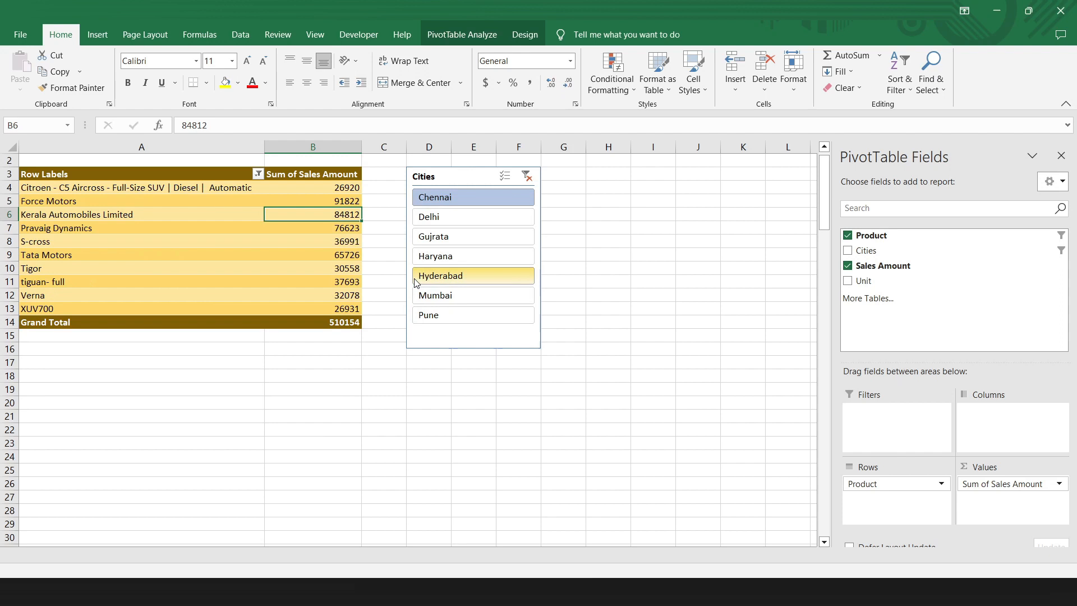
Step: Test the top 10 filter for different cities by selecting Gujrata, Haryana and Hyderabad in turn in the Cities slicer
left_click(443, 240)
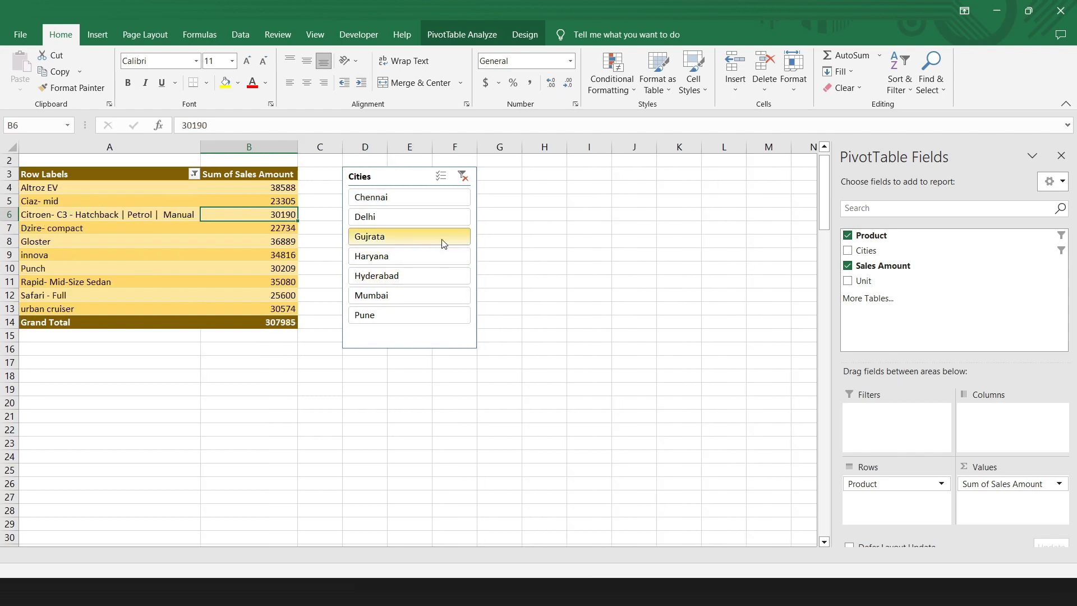
left_click(421, 256)
left_click(362, 281)
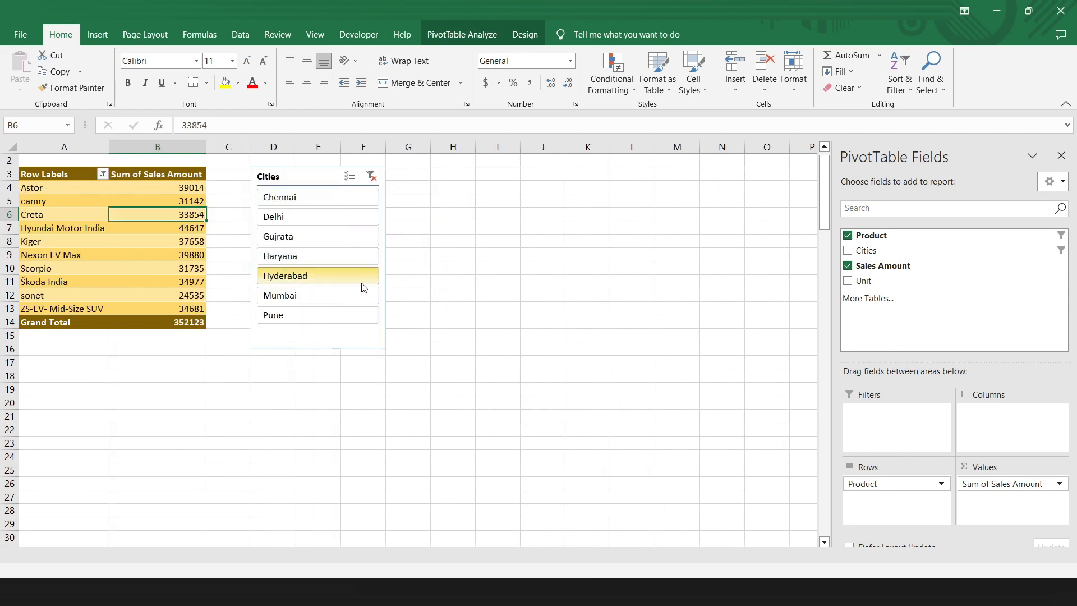
left_click(354, 293)
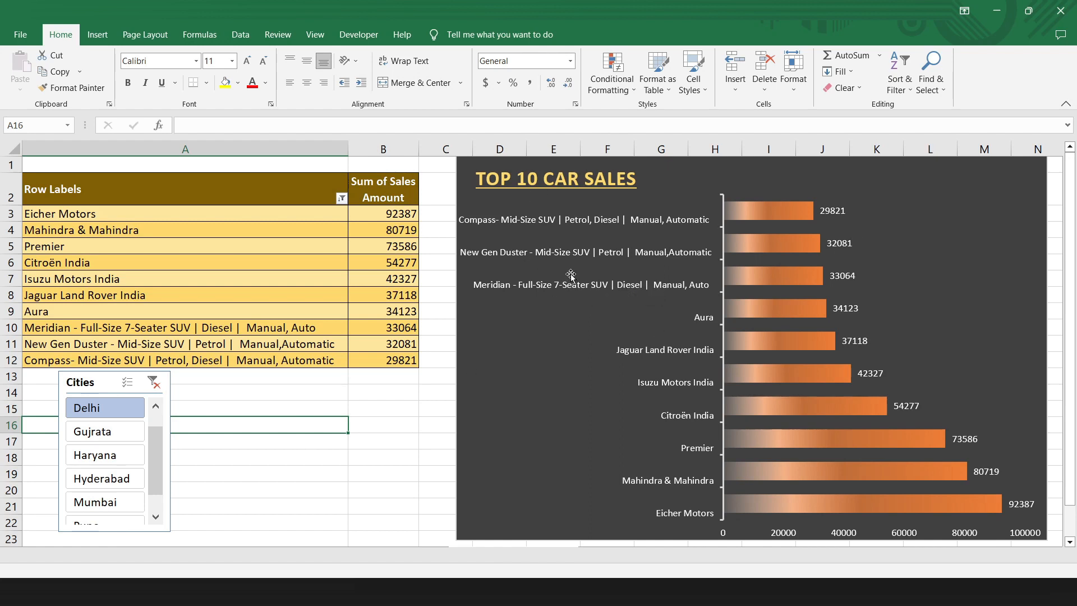
left_click_drag(188, 215, 377, 367)
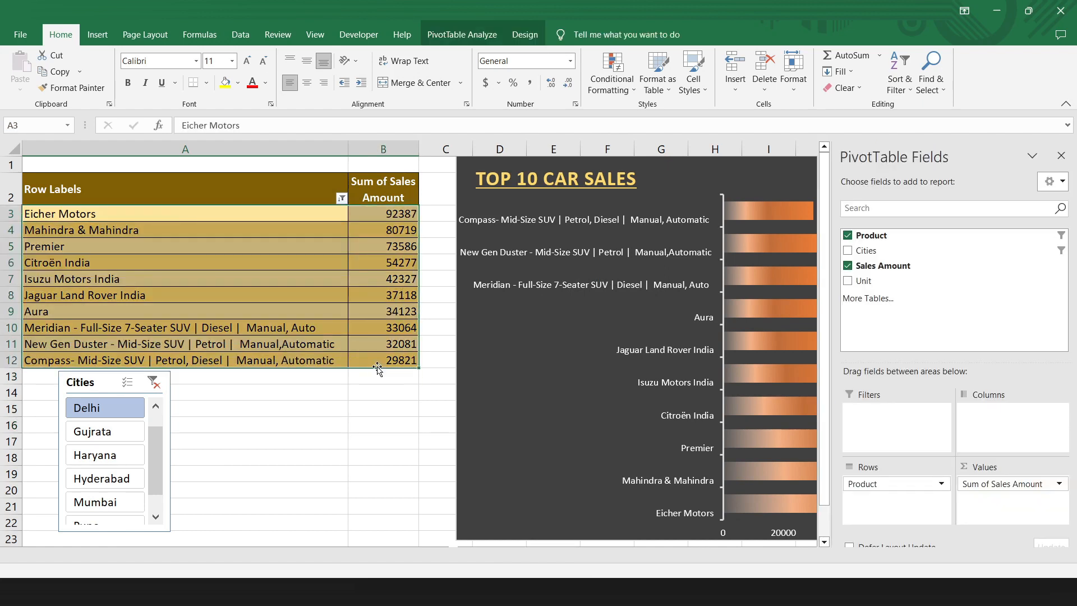
left_click(464, 35)
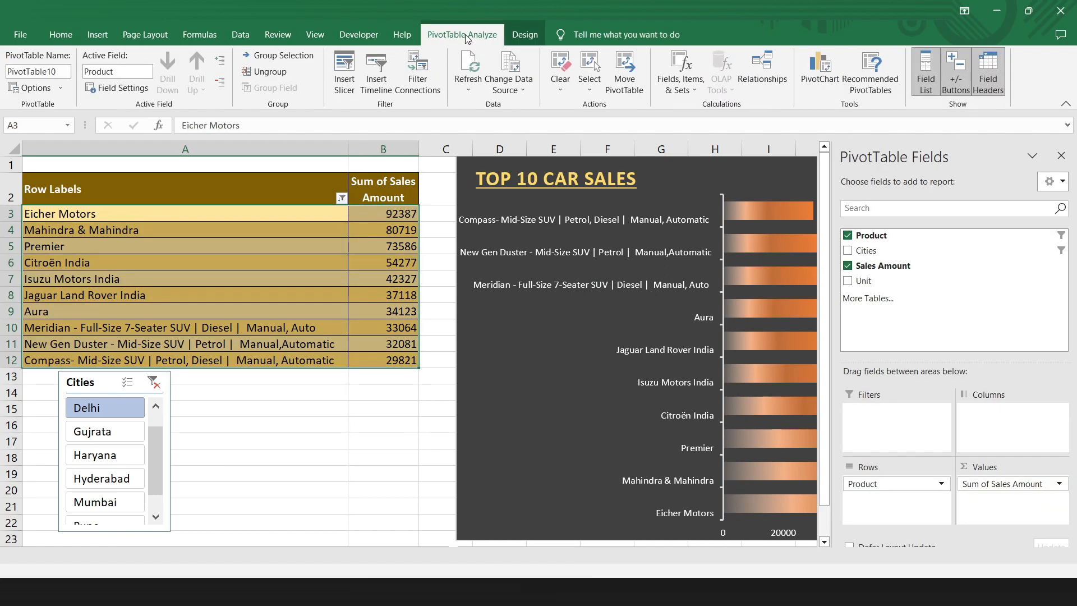
left_click(814, 83)
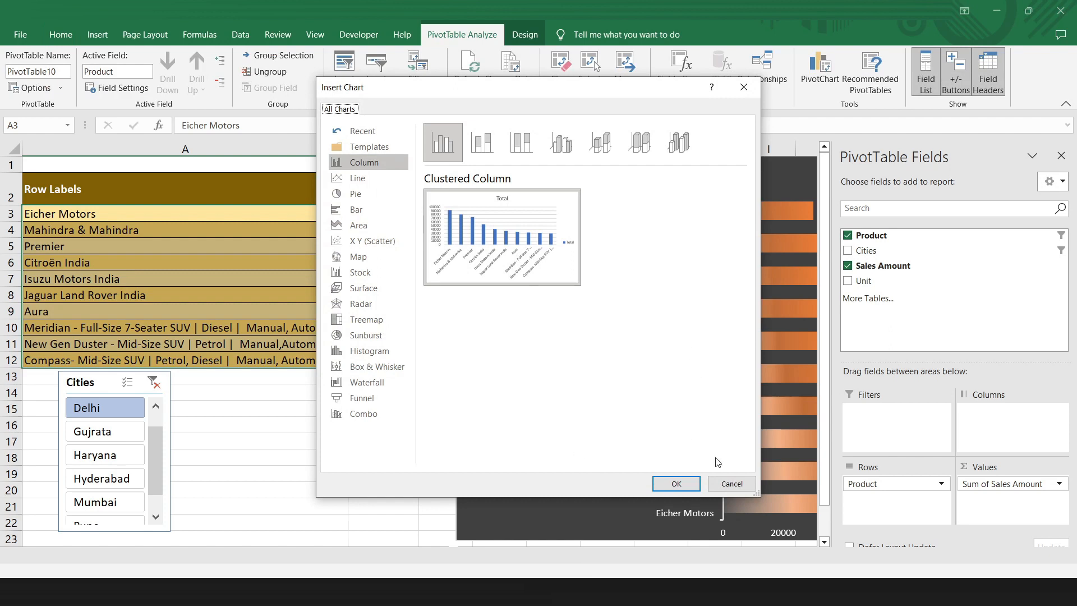
left_click(729, 484)
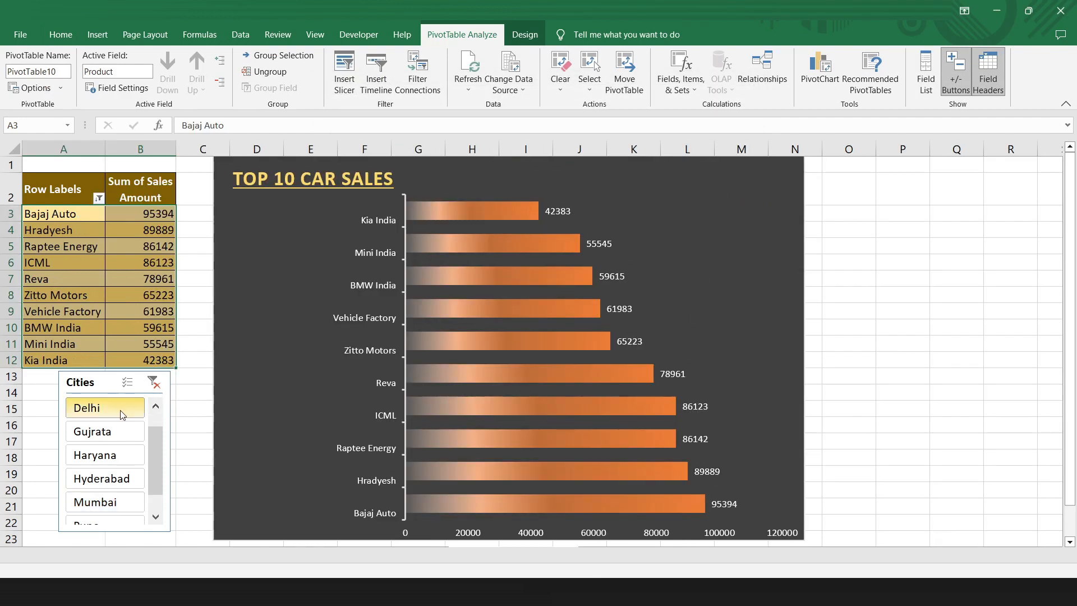
Step: Filter the TOP 10 CAR SALES chart with the Cities slicer, first by Delhi and finally by Gujrata
left_click(120, 409)
left_click(120, 431)
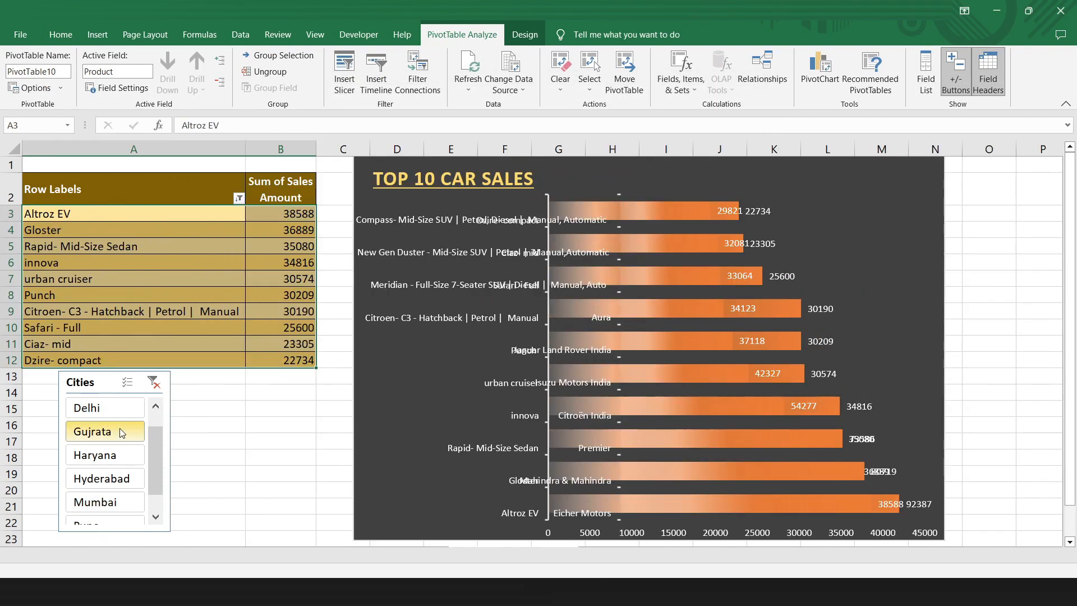